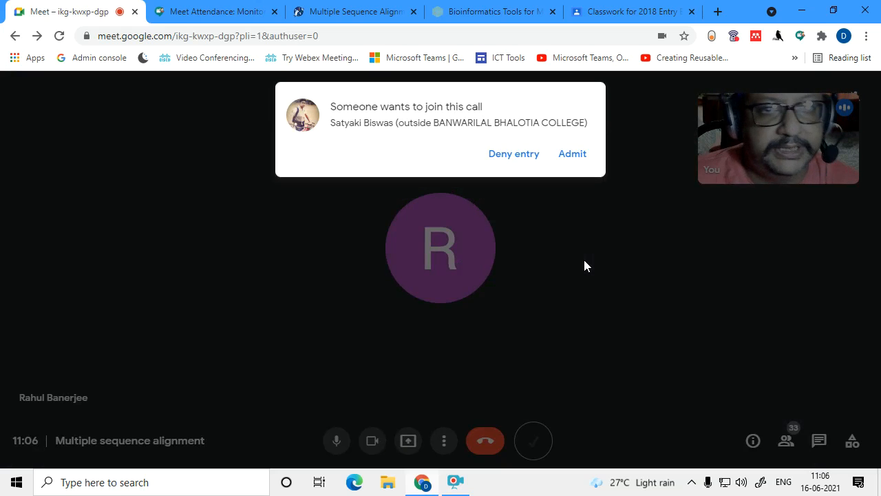
Admit the three participants waiting to join the Multiple sequence alignment call
{"action": "left_click", "coordinate": [572, 155]}
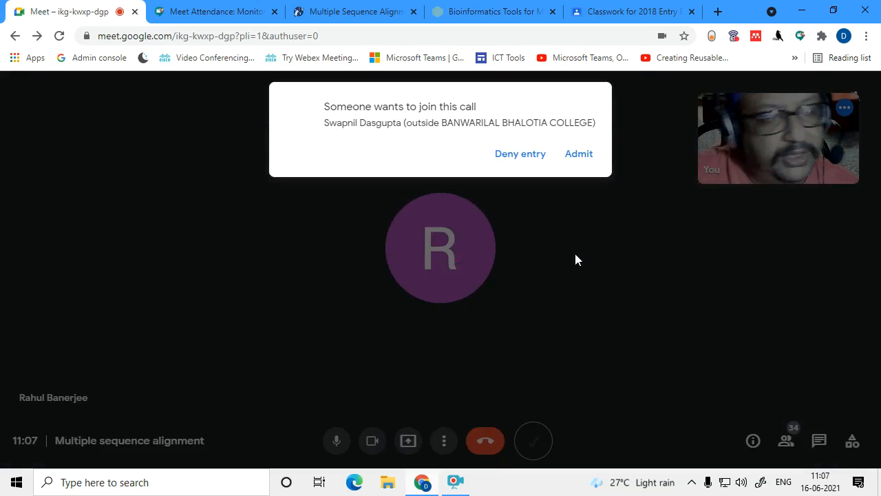
{"action": "left_click", "coordinate": [578, 154]}
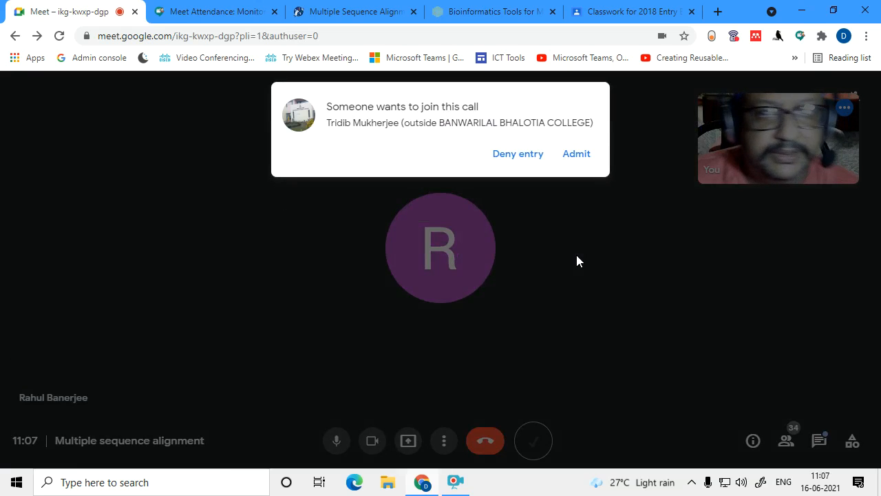
{"action": "left_click", "coordinate": [576, 153]}
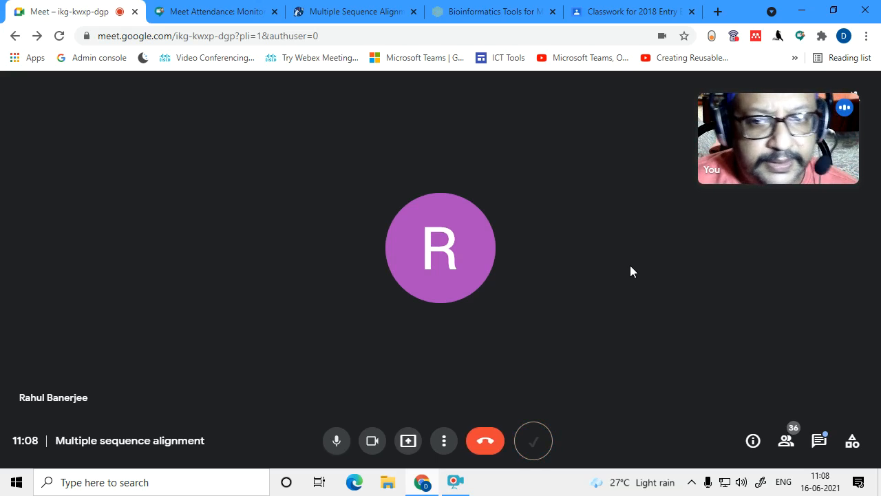
Present the entire screen to everyone in the call
{"action": "left_click", "coordinate": [408, 444]}
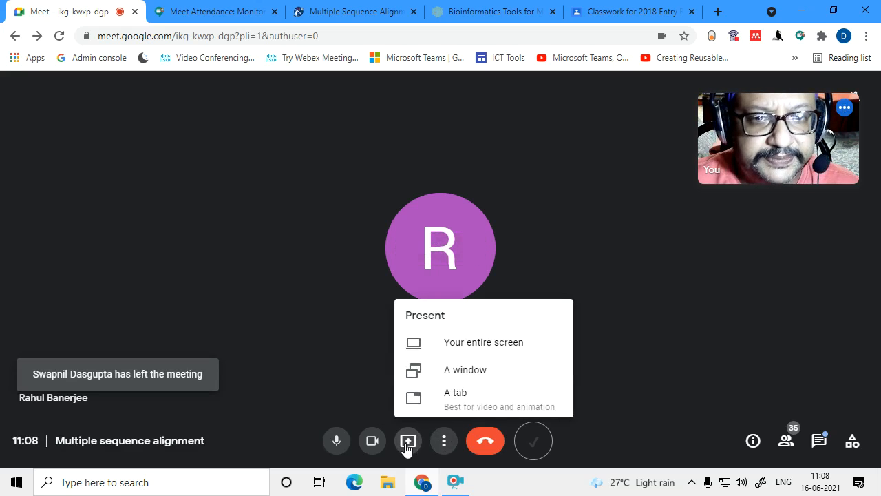
{"action": "left_click", "coordinate": [506, 345]}
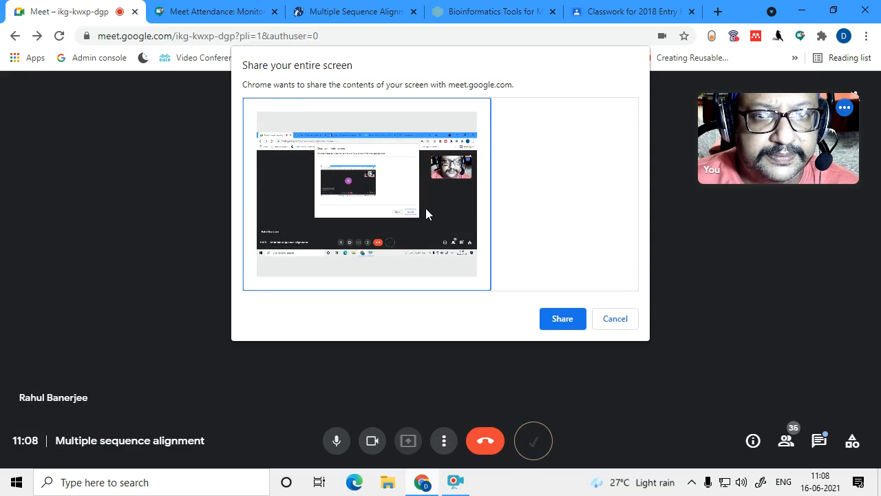
{"action": "left_click", "coordinate": [562, 320]}
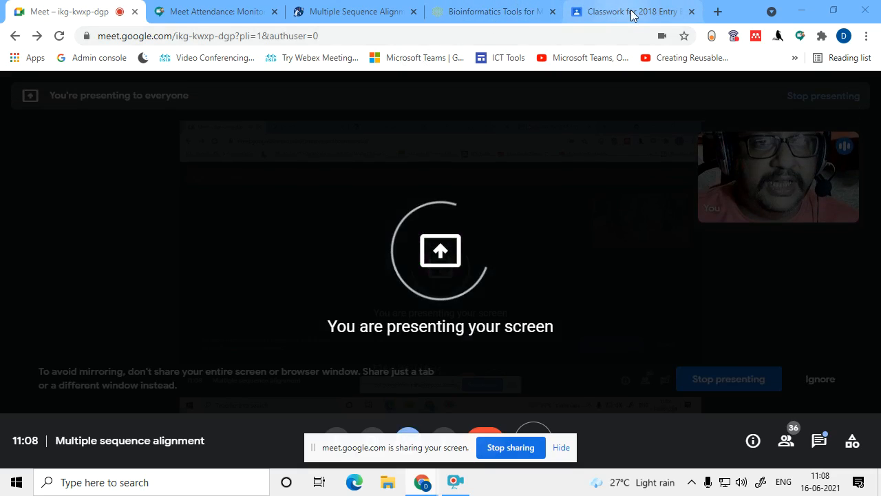
Switch to Google Classroom, close the open text file and show the FASTA sequence material in the semester 6 classwork
{"action": "left_click", "coordinate": [637, 13]}
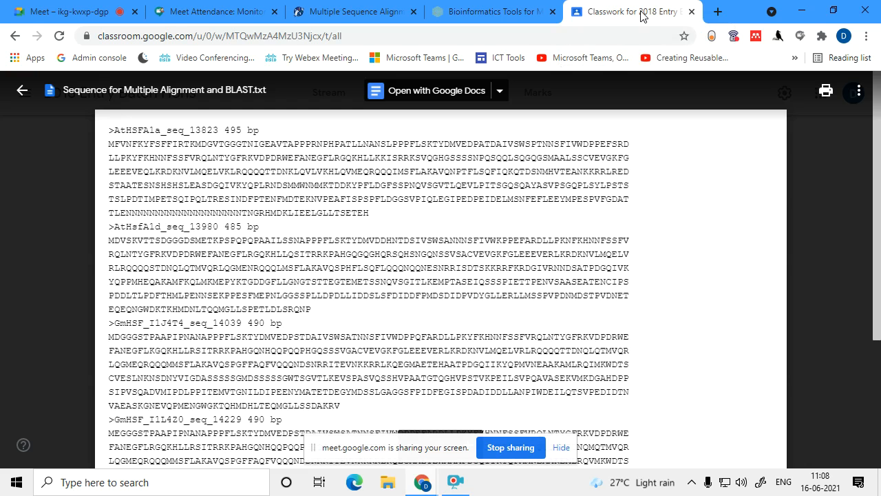
{"action": "left_click", "coordinate": [23, 90]}
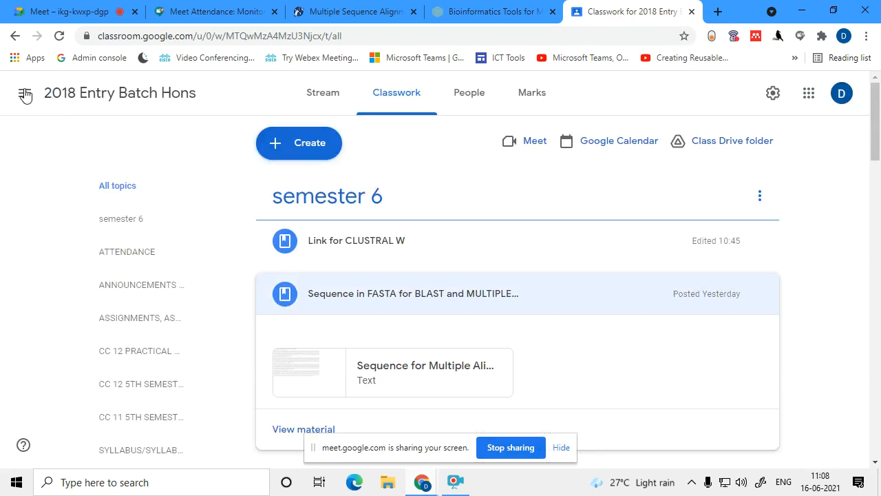
{"action": "scroll", "coordinate": [417, 266], "scroll_direction": "down", "scroll_amount": 2}
{"action": "scroll", "coordinate": [418, 266], "scroll_direction": "down", "scroll_amount": 1}
{"action": "scroll", "coordinate": [417, 265], "scroll_direction": "up", "scroll_amount": 1}
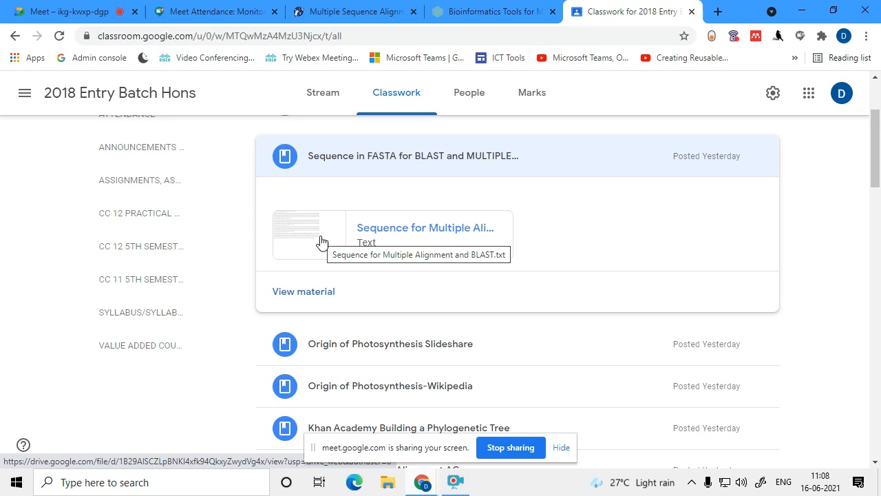
Admit the waiting participant in Google Meet, and open Sequence for Multiple Alignment and BLAST.txt from the Google Classroom material
{"action": "left_click", "coordinate": [84, 16]}
{"action": "left_click", "coordinate": [576, 159]}
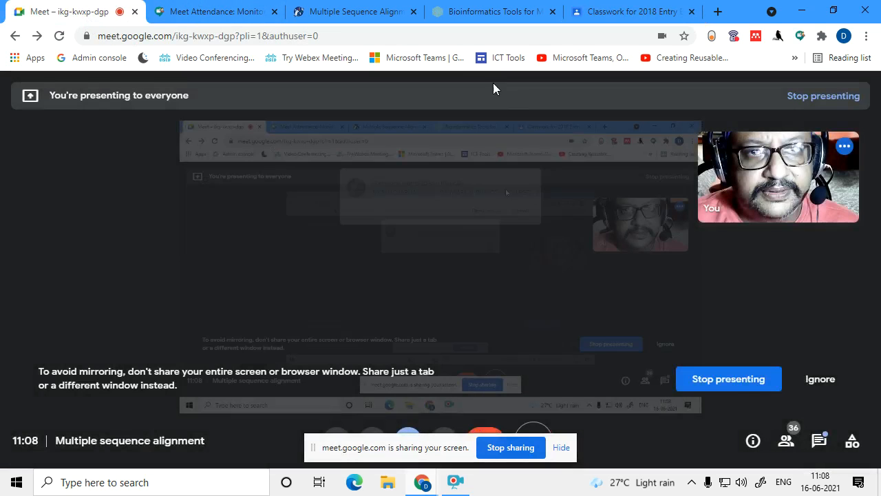
{"action": "left_click", "coordinate": [612, 15]}
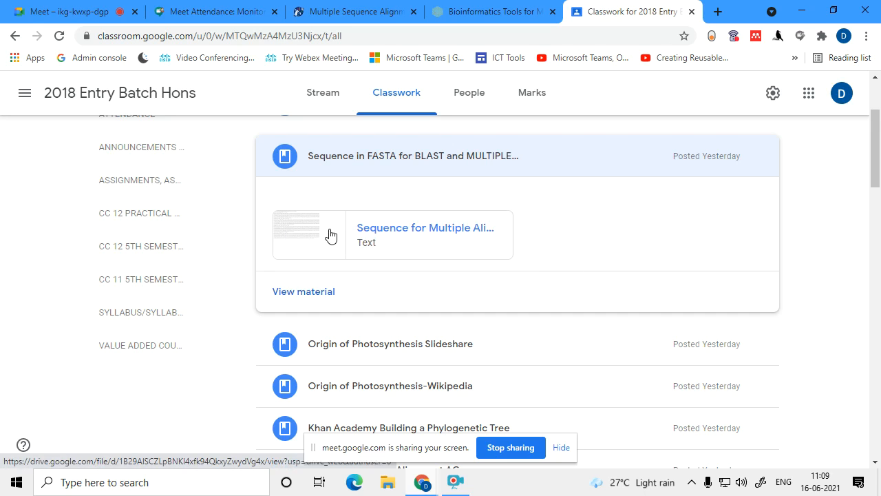
{"action": "left_click", "coordinate": [402, 232]}
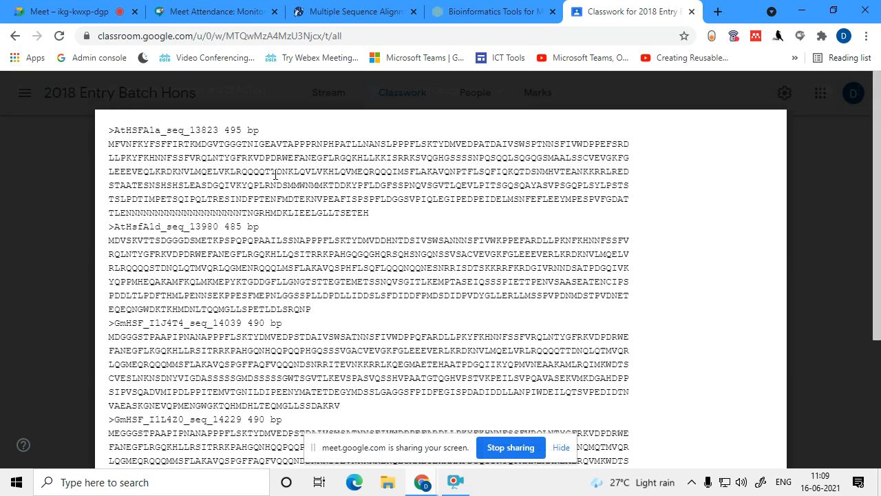
Admit the next waiting participant in Google Meet and return to the sequence file in Google Classroom
{"action": "left_click", "coordinate": [69, 12]}
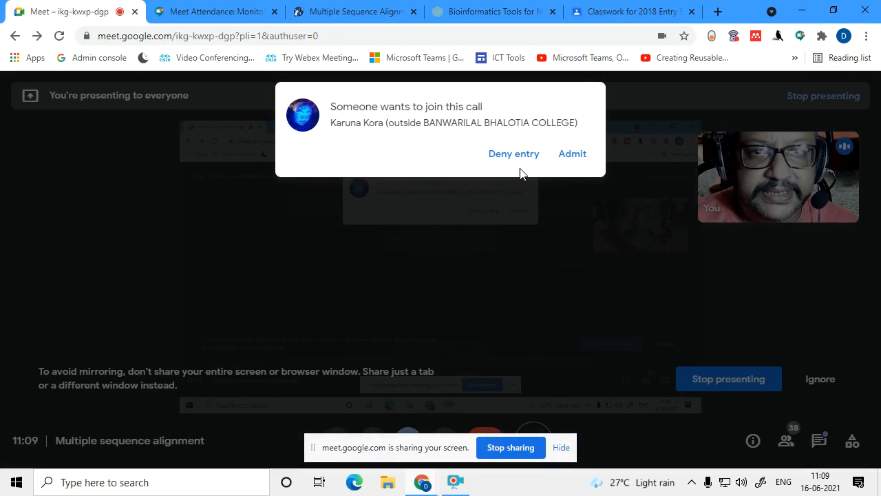
{"action": "left_click", "coordinate": [571, 155]}
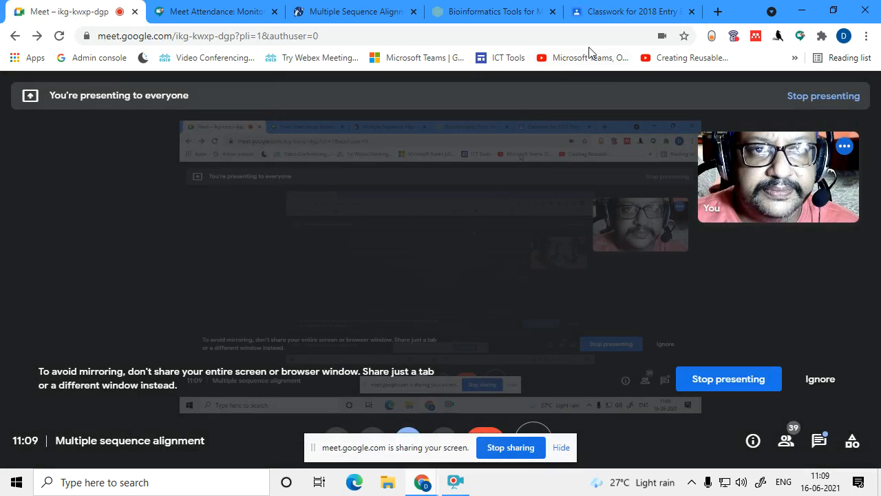
{"action": "left_click", "coordinate": [590, 12]}
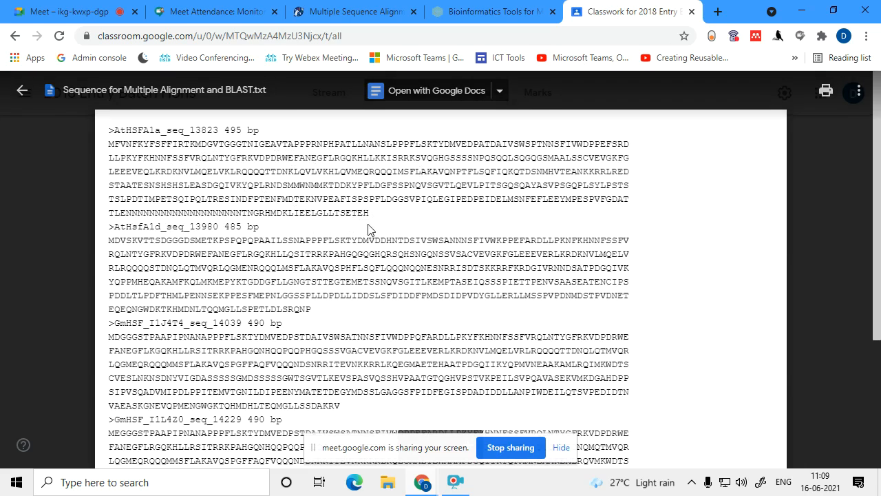
Review the FASTA records in the file from AtHSFA1a through Human_HSF1
{"action": "scroll", "coordinate": [186, 217], "scroll_direction": "down", "scroll_amount": 3}
{"action": "scroll", "coordinate": [186, 216], "scroll_direction": "up", "scroll_amount": 2}
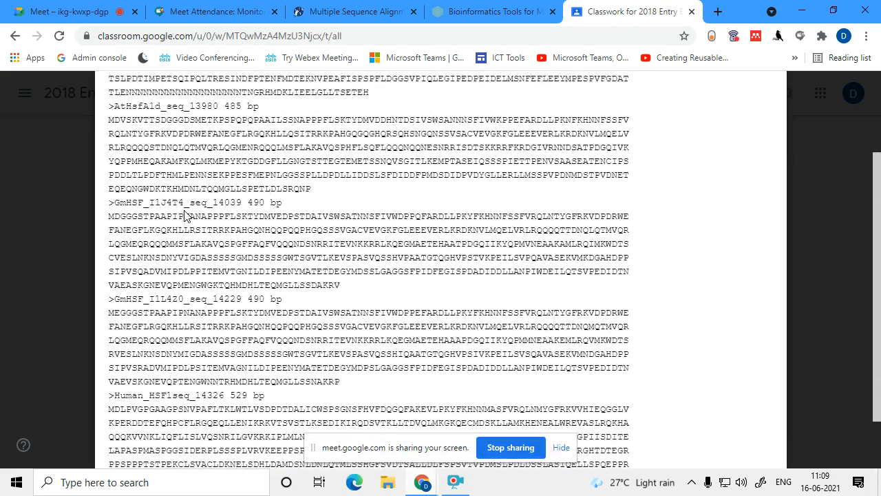
{"action": "scroll", "coordinate": [117, 156], "scroll_direction": "up", "scroll_amount": 2}
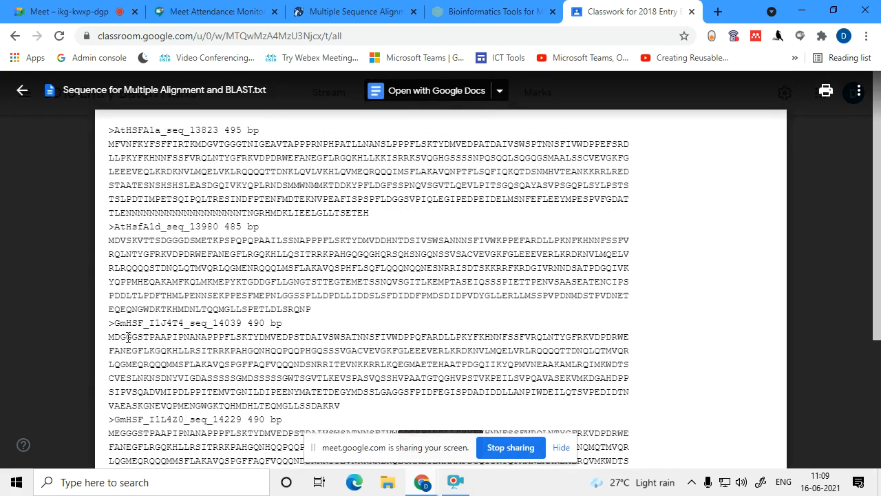
{"action": "scroll", "coordinate": [129, 337], "scroll_direction": "down", "scroll_amount": 3}
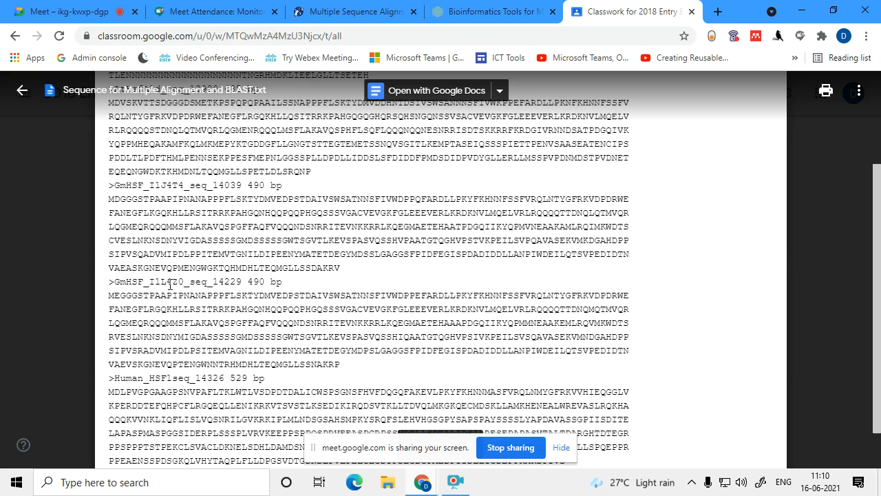
{"action": "scroll", "coordinate": [179, 296], "scroll_direction": "down", "scroll_amount": 2}
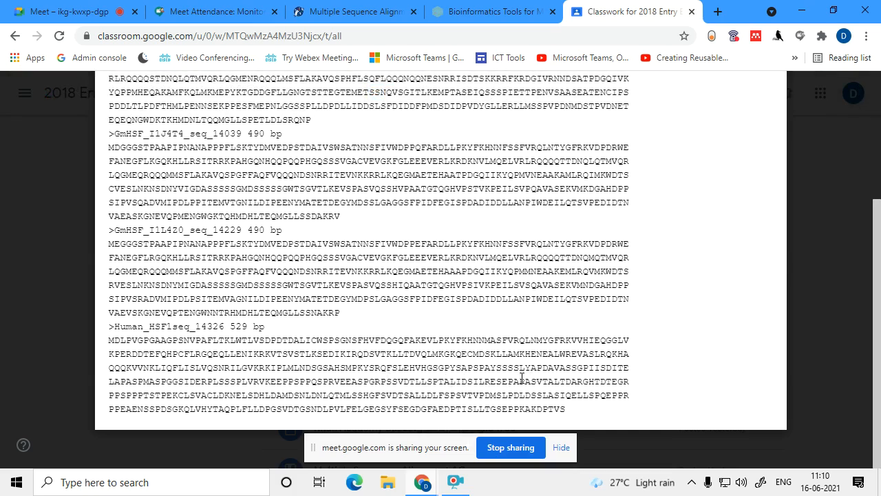
{"action": "scroll", "coordinate": [338, 310], "scroll_direction": "up", "scroll_amount": 5}
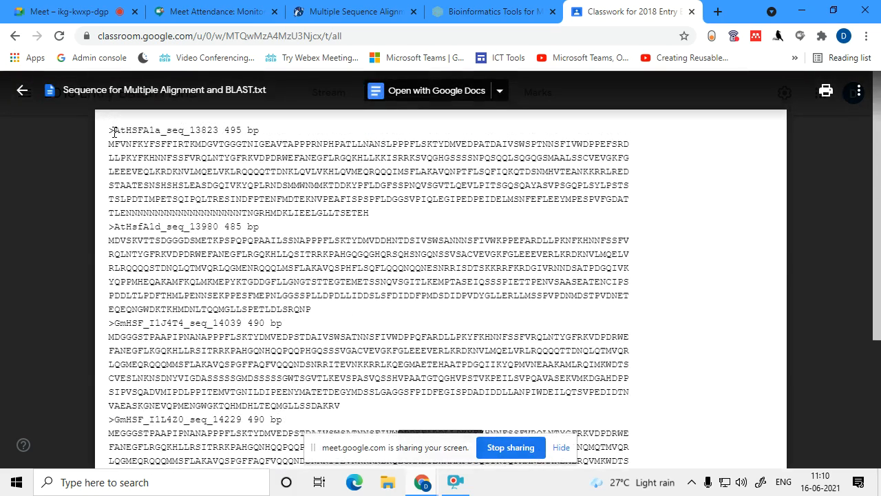
Highlight the amino-acid sequence below the AtHSFA1a header, and clear the selection
{"action": "left_click", "coordinate": [113, 133]}
{"action": "left_click_drag", "start_coordinate": [109, 144], "coordinate": [382, 216]}
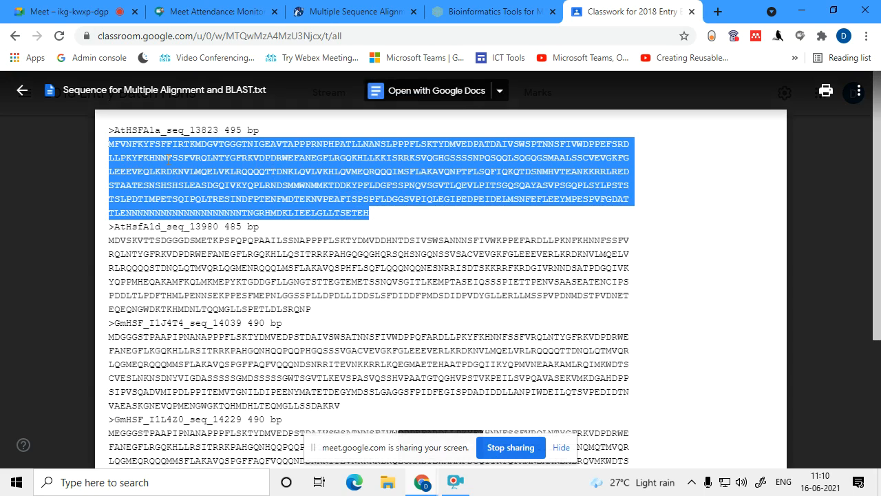
{"action": "left_click", "coordinate": [120, 170]}
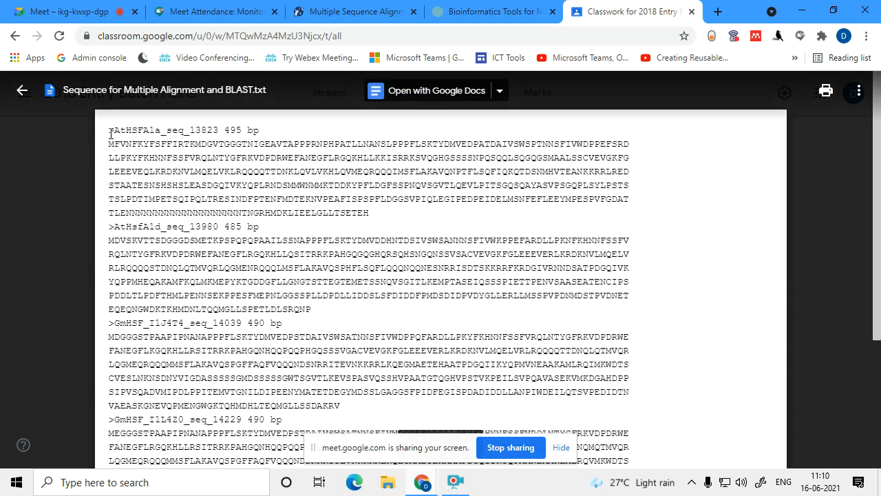
Compare how the first record, AtHSFA1a, and the last record, Human_HSF1, are laid out in the file
{"action": "scroll", "coordinate": [200, 157], "scroll_direction": "down", "scroll_amount": 1}
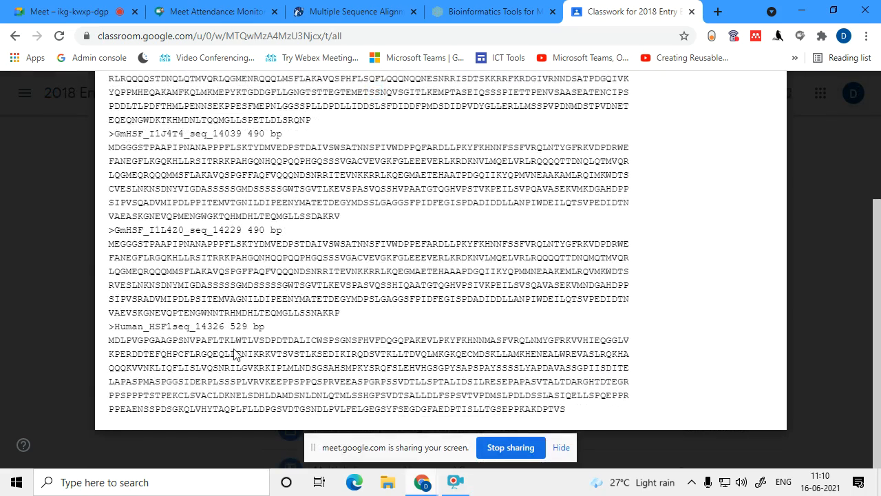
{"action": "scroll", "coordinate": [235, 336], "scroll_direction": "up", "scroll_amount": 1}
{"action": "scroll", "coordinate": [237, 330], "scroll_direction": "up", "scroll_amount": 1}
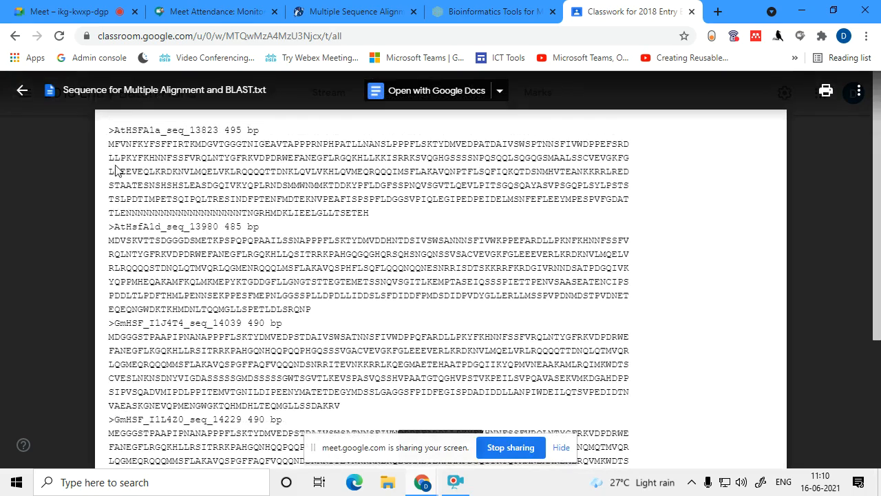
{"action": "scroll", "coordinate": [200, 274], "scroll_direction": "down", "scroll_amount": 4}
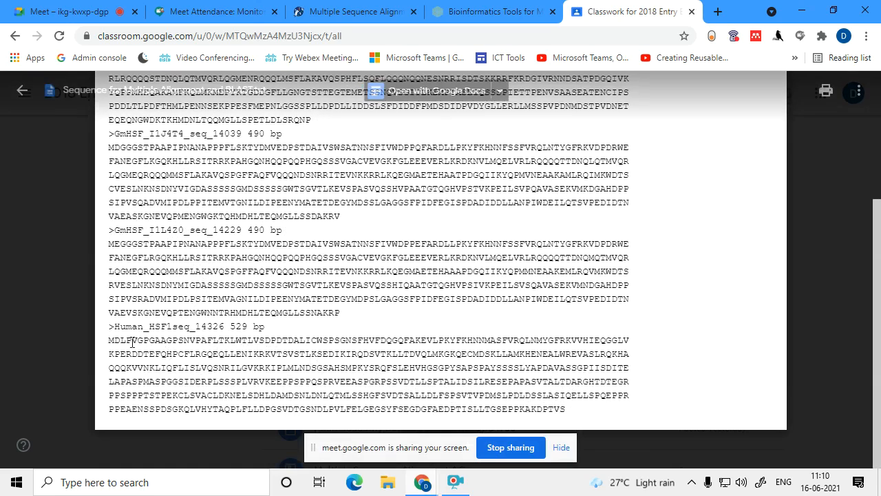
{"action": "scroll", "coordinate": [157, 284], "scroll_direction": "up", "scroll_amount": 5}
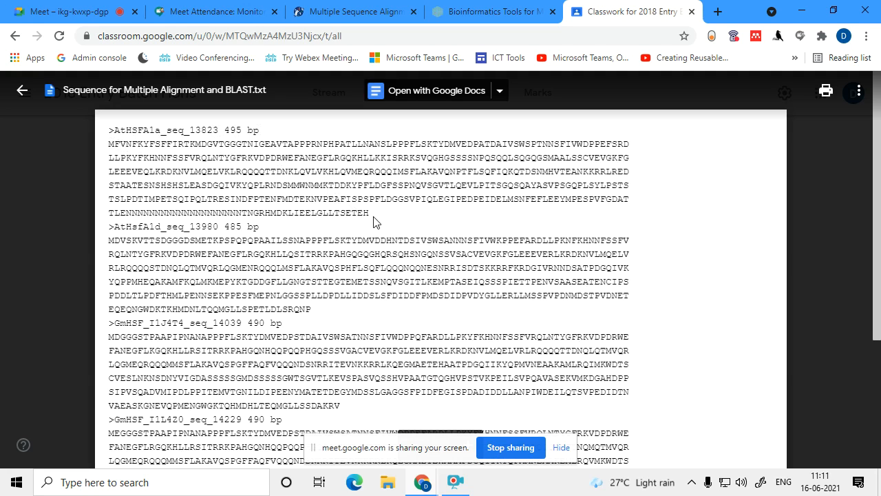
Highlight the complete AtHSFA1a record including its header line, clear the selection and look over the remaining records
{"action": "left_click_drag", "start_coordinate": [370, 216], "coordinate": [98, 135]}
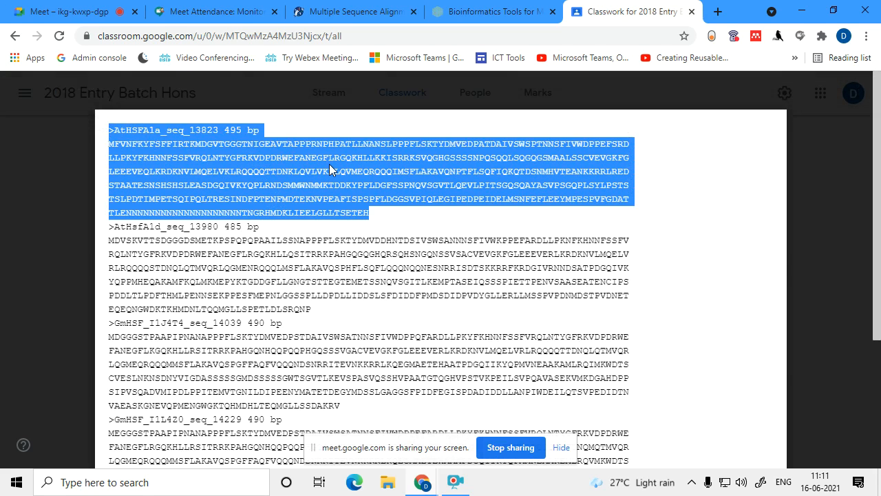
{"action": "left_click", "coordinate": [214, 129]}
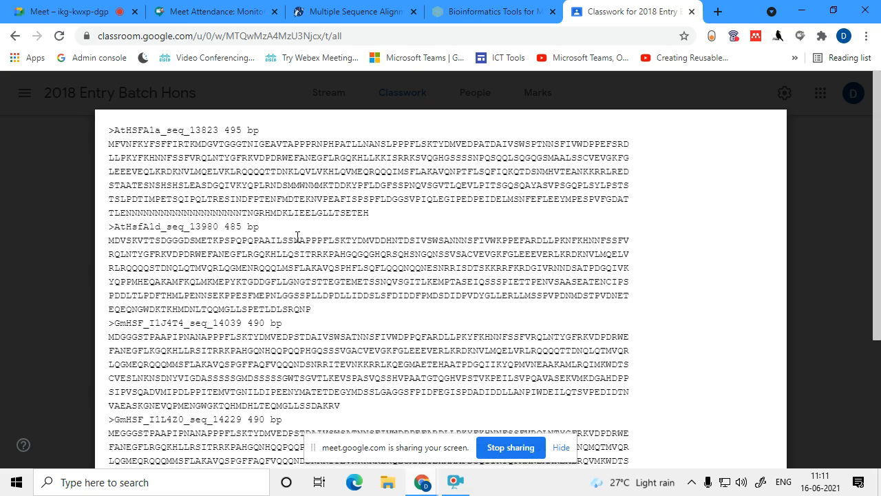
{"action": "scroll", "coordinate": [297, 236], "scroll_direction": "down", "scroll_amount": 3}
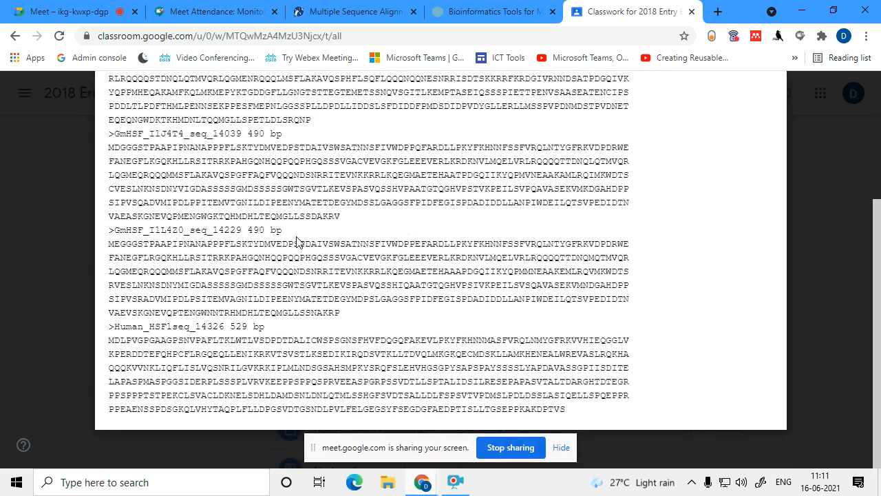
{"action": "scroll", "coordinate": [298, 239], "scroll_direction": "up", "scroll_amount": 1}
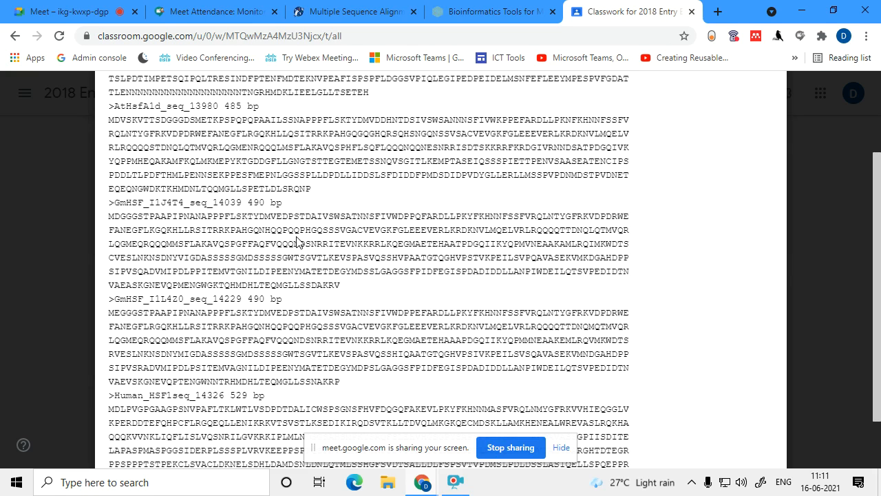
{"action": "scroll", "coordinate": [297, 240], "scroll_direction": "up", "scroll_amount": 2}
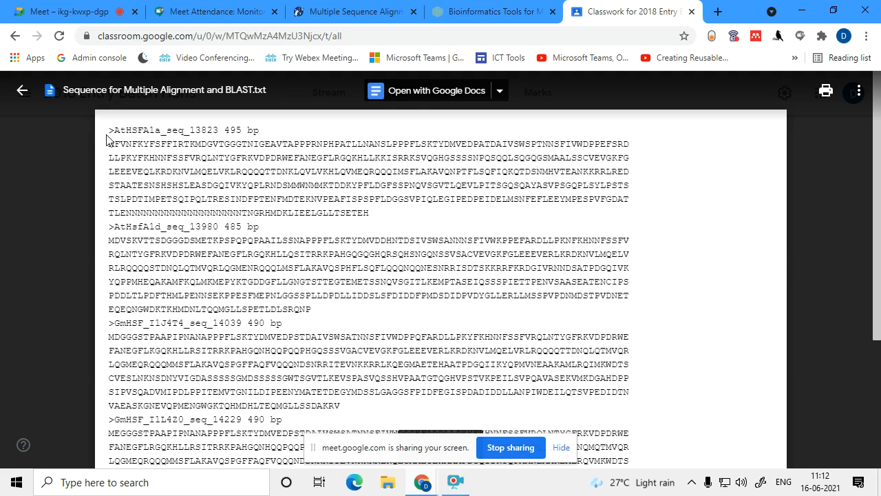
Select all FASTA records from the AtHSFA1a header to the end of the Human_HSF1 sequence and copy them
{"action": "left_click_drag", "start_coordinate": [109, 129], "coordinate": [580, 410]}
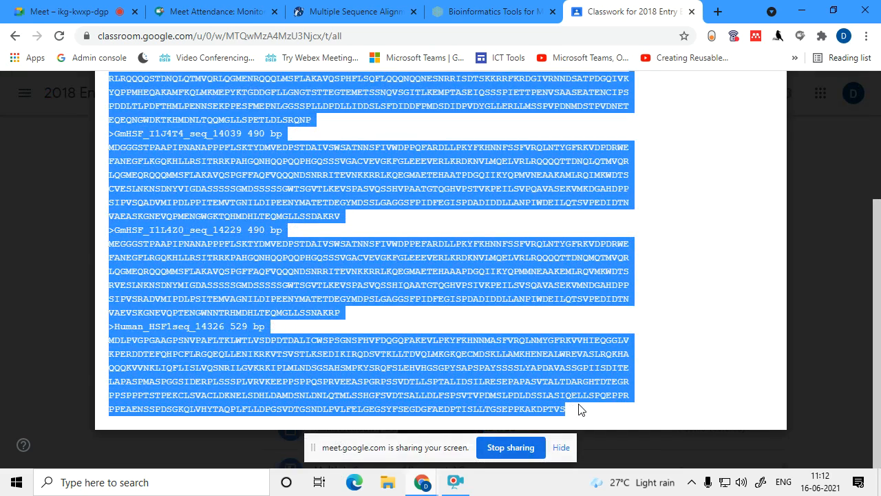
{"action": "right_click", "coordinate": [268, 269]}
{"action": "left_click", "coordinate": [316, 280]}
{"action": "scroll", "coordinate": [309, 274], "scroll_direction": "up", "scroll_amount": 3}
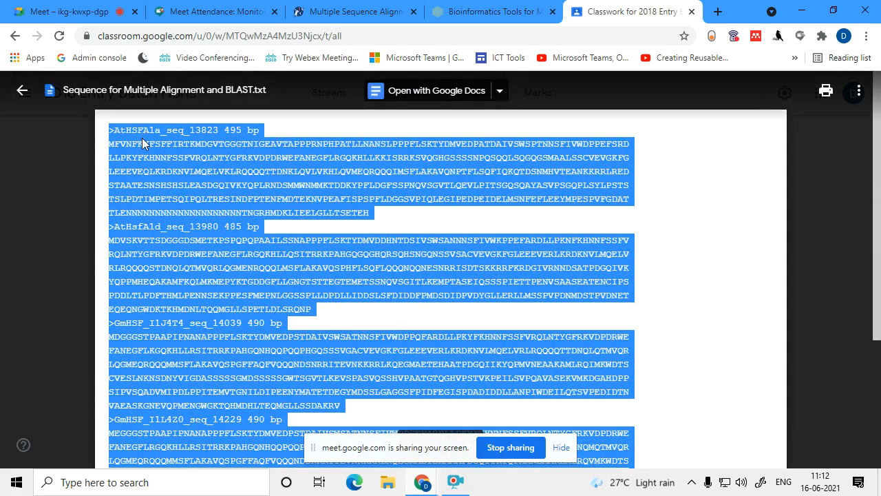
{"action": "scroll", "coordinate": [146, 280], "scroll_direction": "down", "scroll_amount": 1}
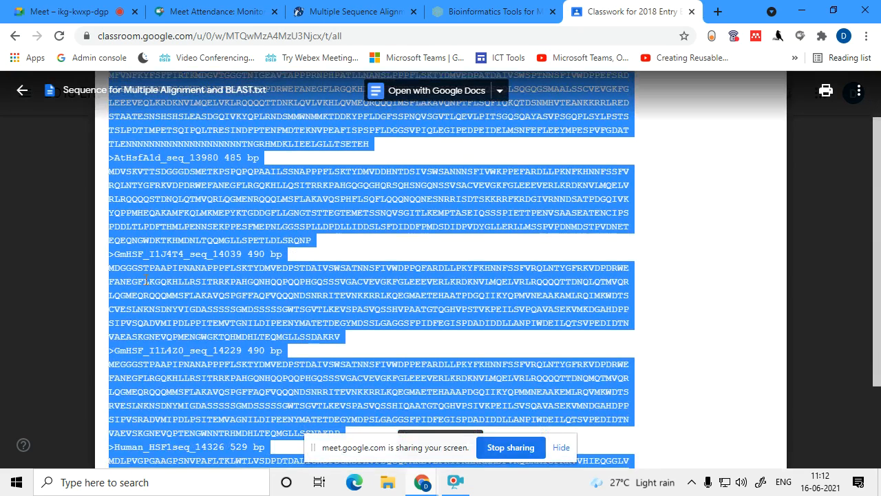
{"action": "scroll", "coordinate": [153, 374], "scroll_direction": "down", "scroll_amount": 2}
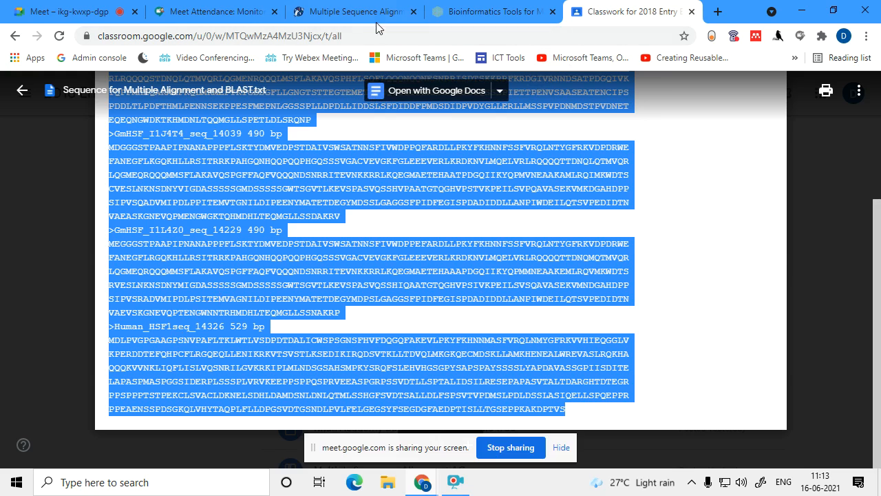
Compare the EMBL-EBI Multiple Sequence Alignment tools page with the GenomeNet CLUSTALW page
{"action": "left_click", "coordinate": [476, 11]}
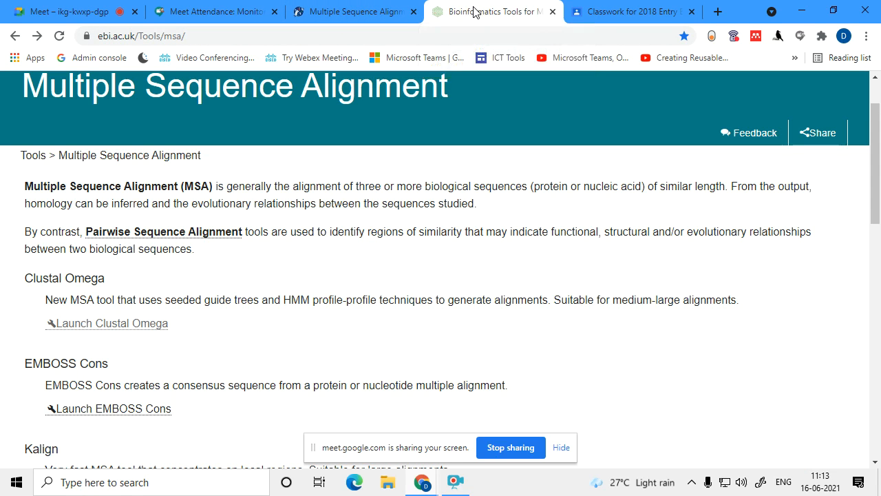
{"action": "scroll", "coordinate": [509, 107], "scroll_direction": "up", "scroll_amount": 1}
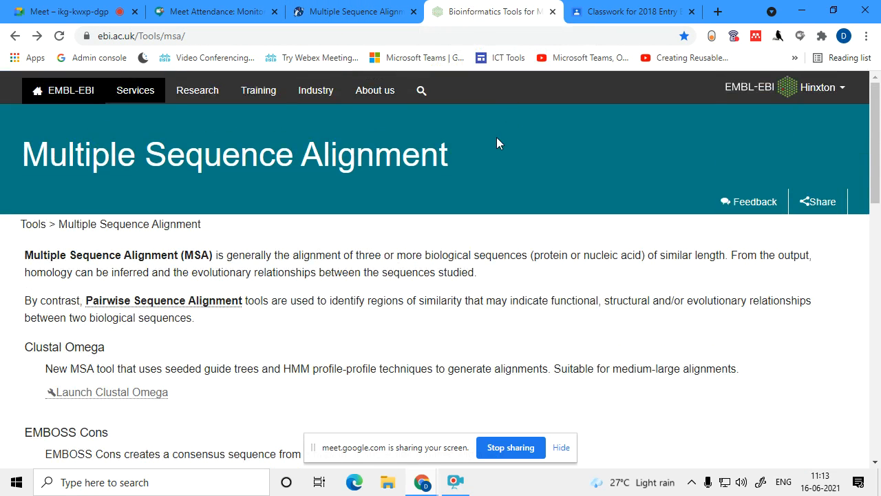
{"action": "left_click", "coordinate": [346, 13]}
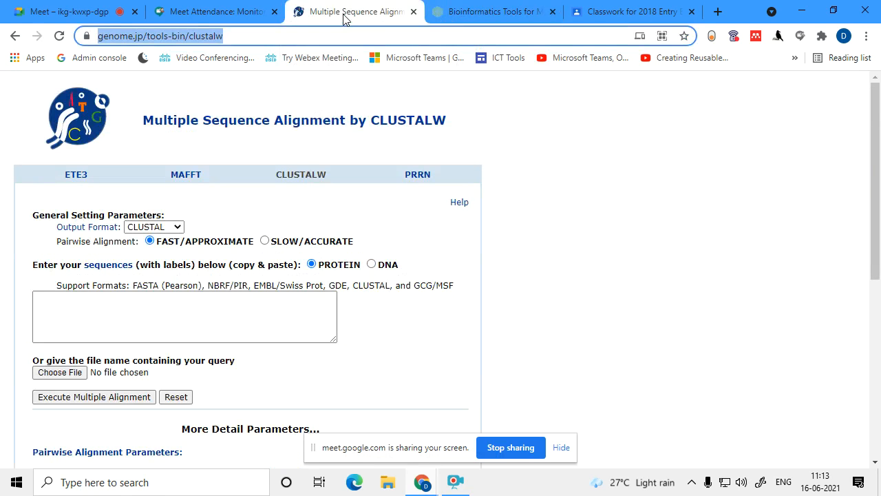
{"action": "left_click", "coordinate": [501, 14]}
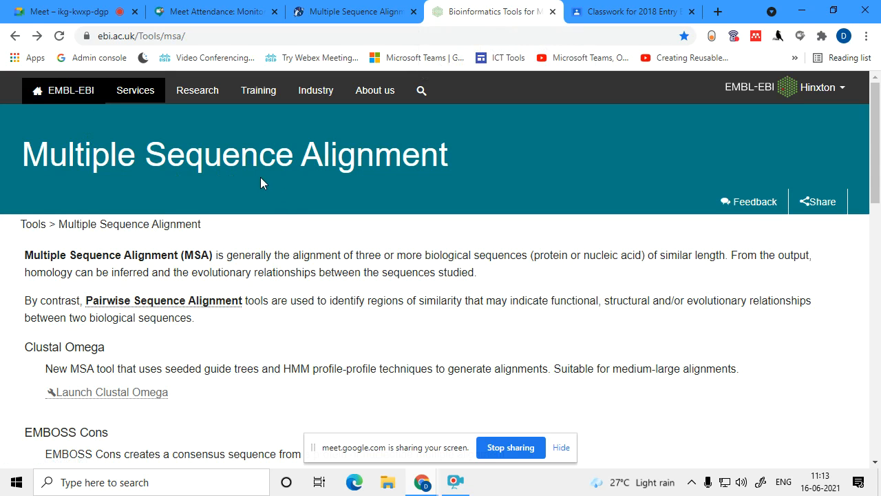
{"action": "scroll", "coordinate": [261, 177], "scroll_direction": "down", "scroll_amount": 1}
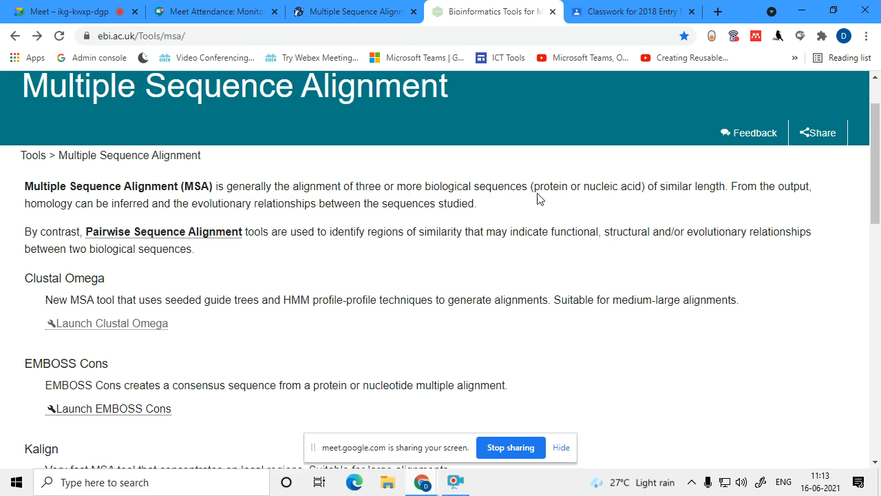
Switch to Google Meet, admit the waiting participant to the call, and return to the EMBL-EBI alignment tools page
{"action": "left_click", "coordinate": [76, 12]}
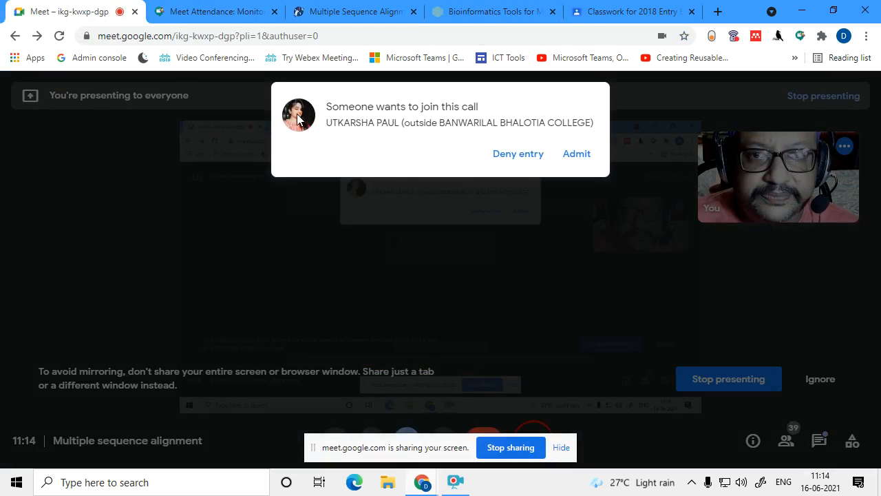
{"action": "left_click", "coordinate": [580, 157]}
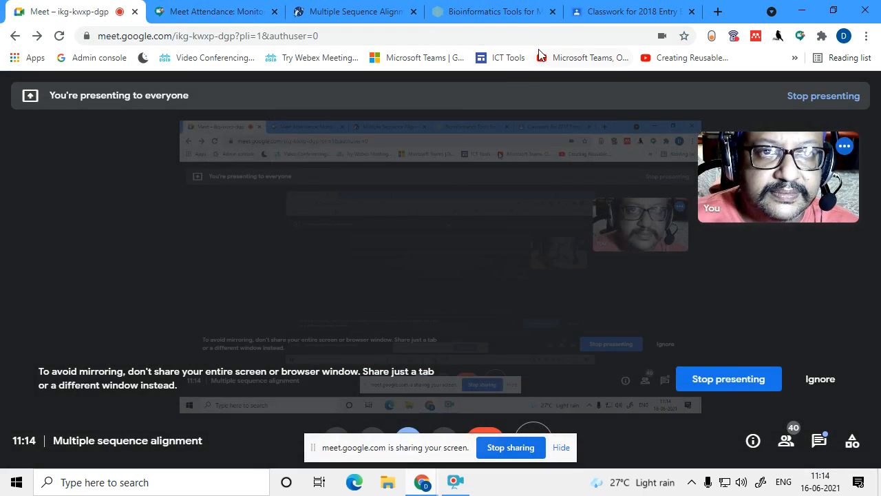
{"action": "left_click", "coordinate": [462, 14]}
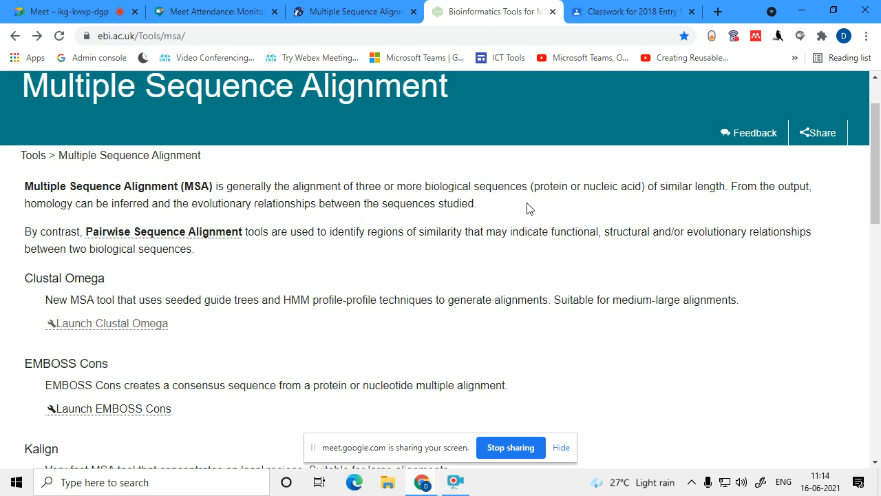
Highlight the start of the pairwise alignment sentence, followed by the phrase "three or more biological sequences" in the MSA definition
{"action": "left_click_drag", "start_coordinate": [26, 234], "coordinate": [287, 238]}
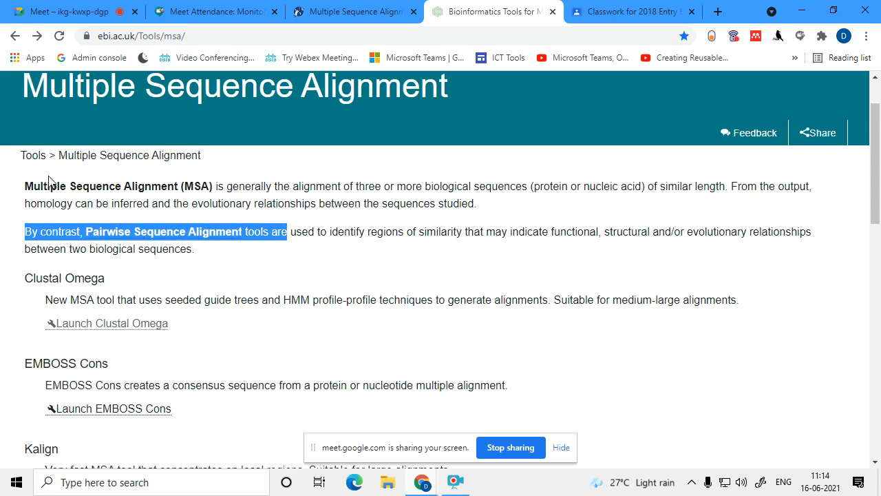
{"action": "left_click_drag", "start_coordinate": [356, 186], "coordinate": [528, 186]}
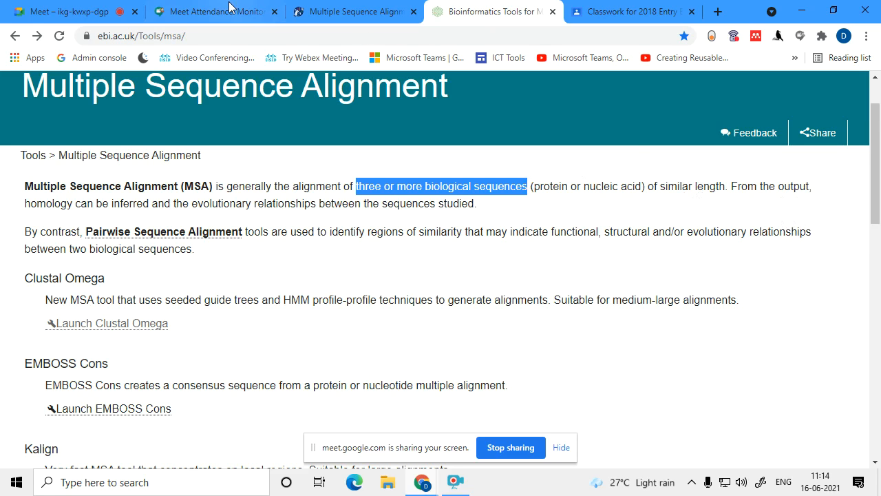
Admit another waiting participant to the Google Meet call and go back to the EMBL-EBI page
{"action": "left_click", "coordinate": [75, 14]}
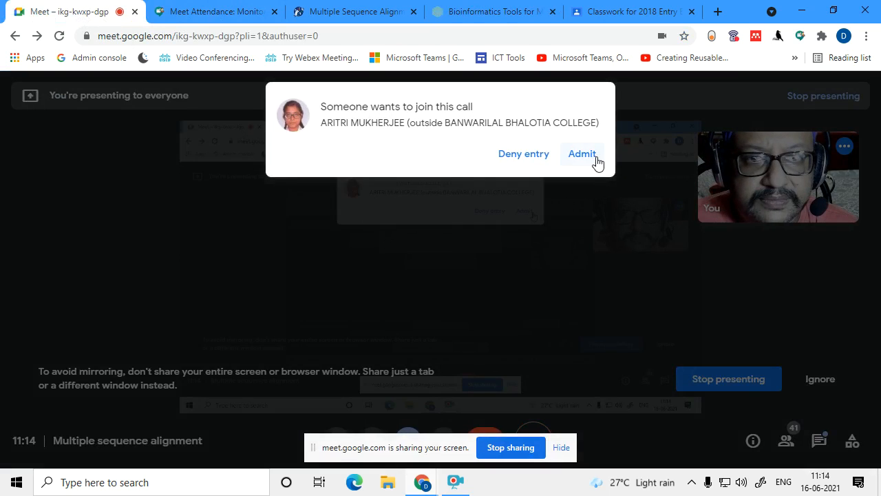
{"action": "left_click", "coordinate": [592, 156]}
{"action": "left_click", "coordinate": [488, 11]}
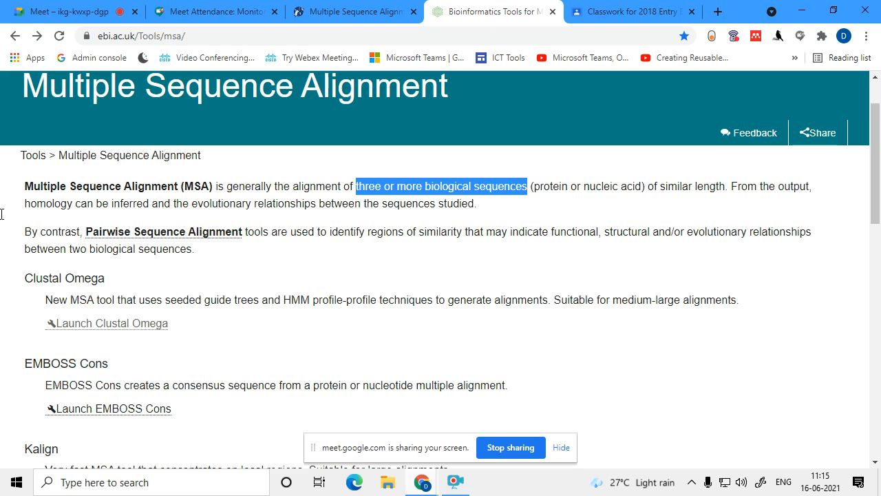
Highlight the Clustal Omega heading on the EMBL-EBI page and the "Multiple Sequence Alignment by CLUSTALW" title on the GenomeNet page
{"action": "left_click", "coordinate": [27, 285]}
{"action": "left_click_drag", "start_coordinate": [26, 285], "coordinate": [115, 284]}
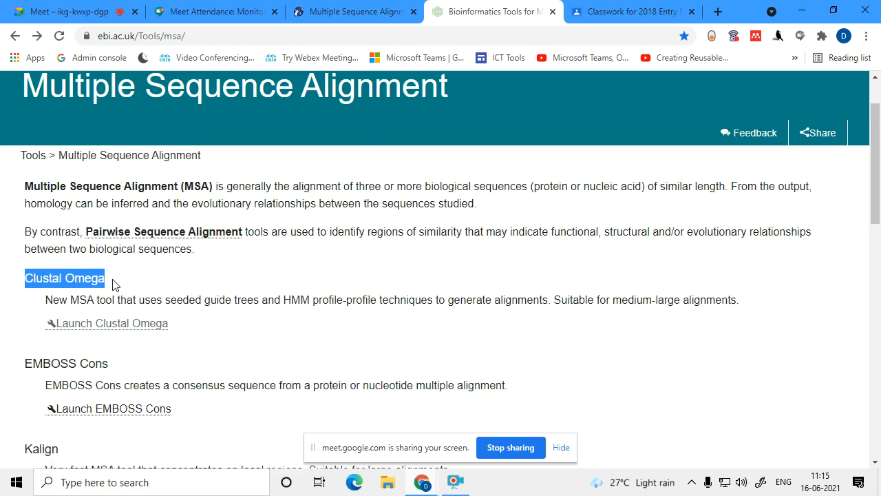
{"action": "left_click", "coordinate": [354, 11]}
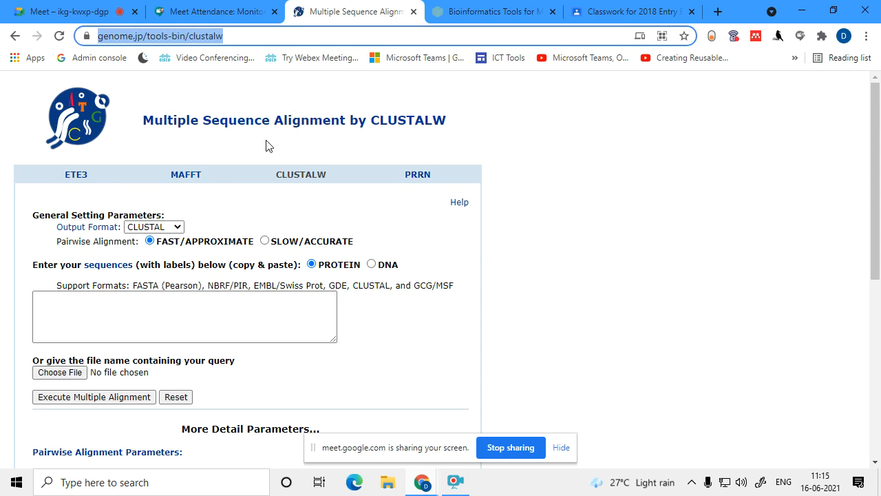
{"action": "left_click_drag", "start_coordinate": [146, 121], "coordinate": [444, 126]}
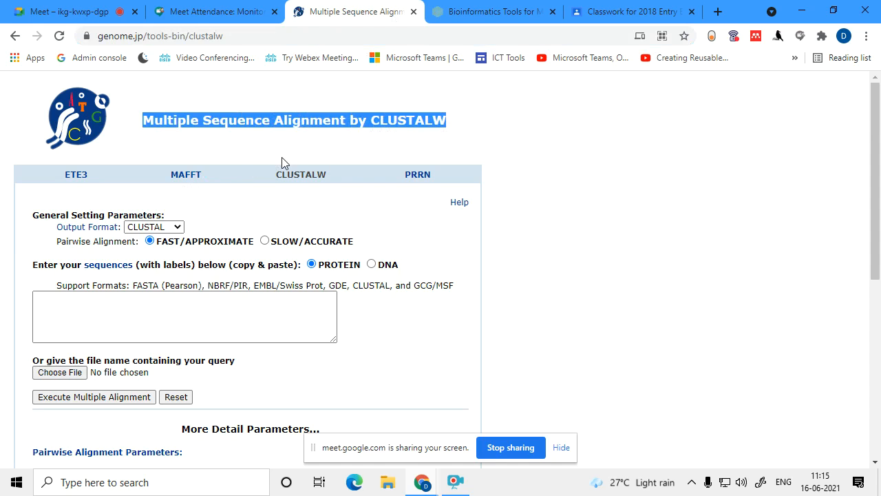
Review the other alignment tools listed on the EMBL-EBI page, from EMBOSS Cons to T-Coffee, and return to Clustal Omega
{"action": "left_click", "coordinate": [479, 15]}
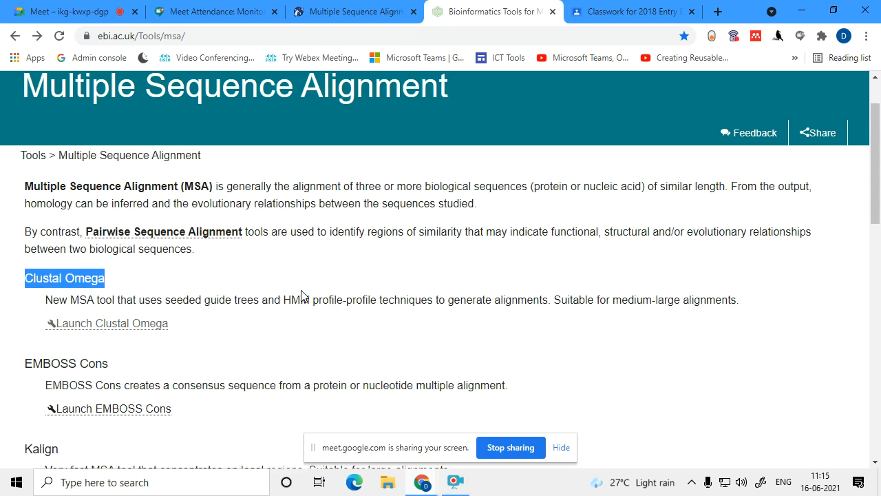
{"action": "scroll", "coordinate": [157, 384], "scroll_direction": "down", "scroll_amount": 3}
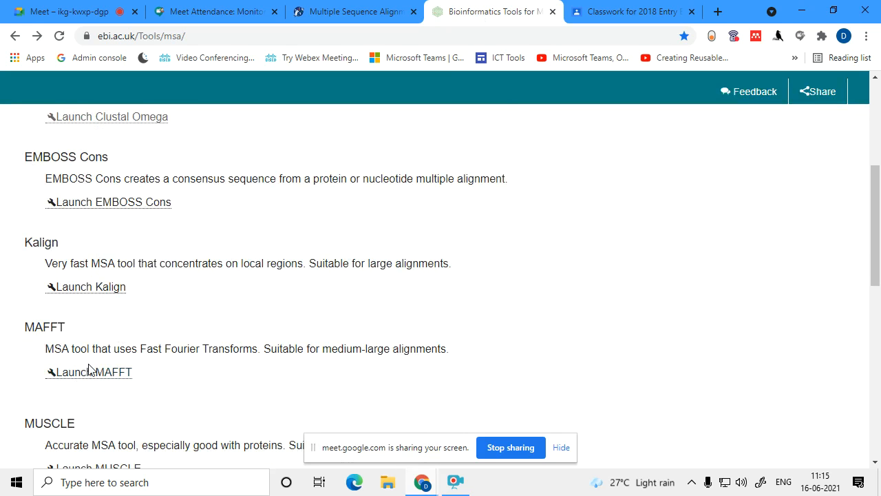
{"action": "scroll", "coordinate": [87, 369], "scroll_direction": "down", "scroll_amount": 3}
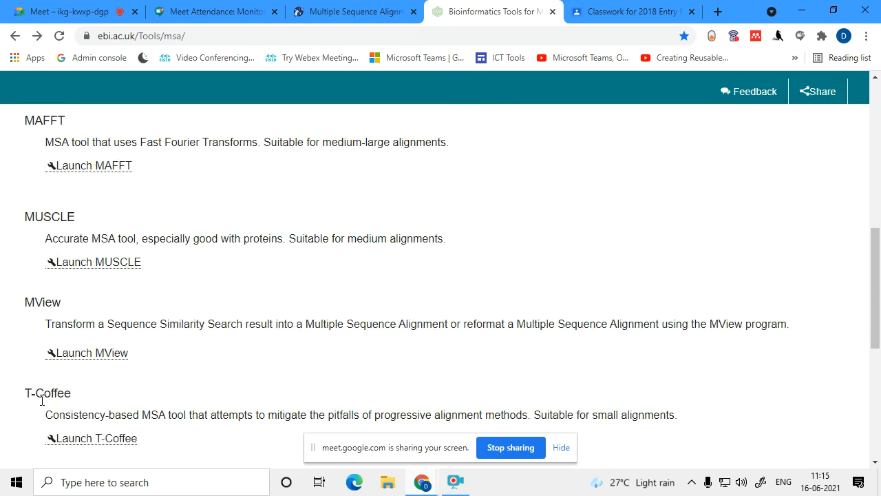
{"action": "scroll", "coordinate": [54, 221], "scroll_direction": "up", "scroll_amount": 2}
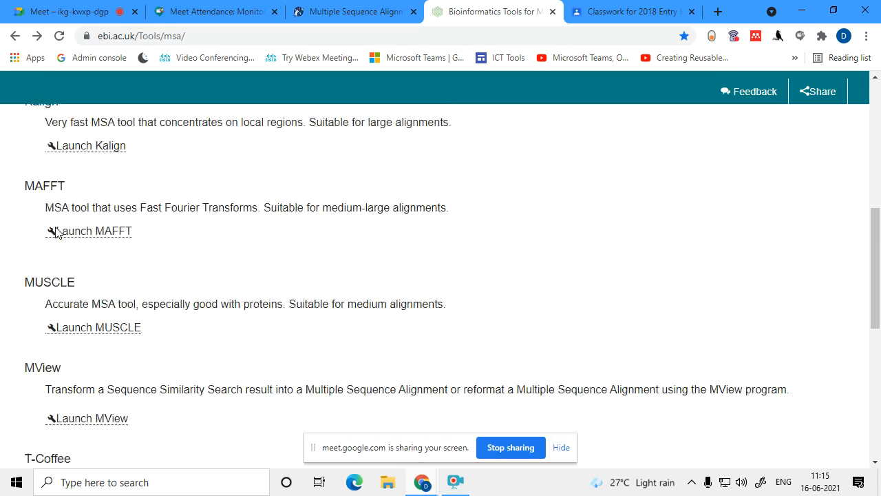
{"action": "scroll", "coordinate": [76, 258], "scroll_direction": "up", "scroll_amount": 4}
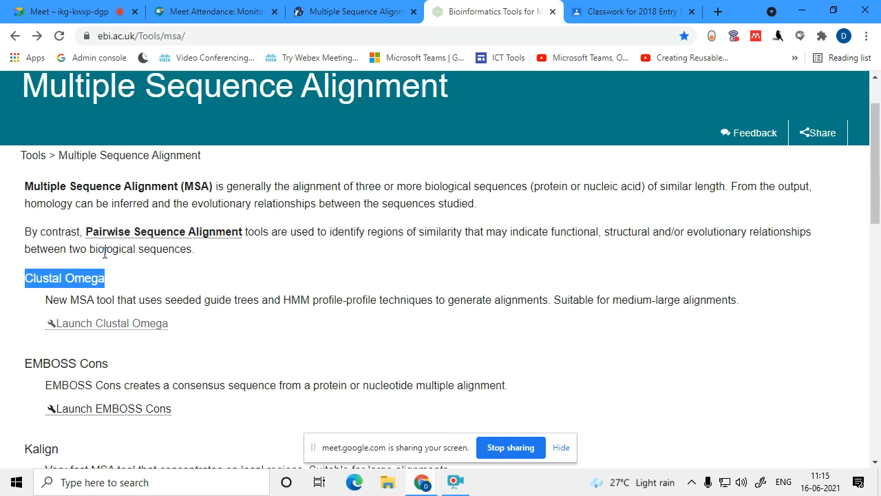
Let the next waiting participant into the Google Meet call and return to the EMBL-EBI tools list
{"action": "left_click", "coordinate": [79, 12]}
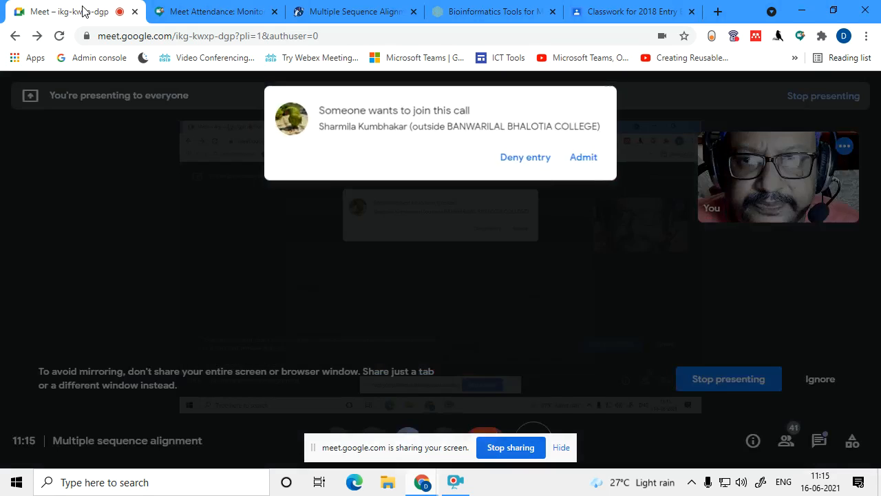
{"action": "left_click", "coordinate": [576, 155]}
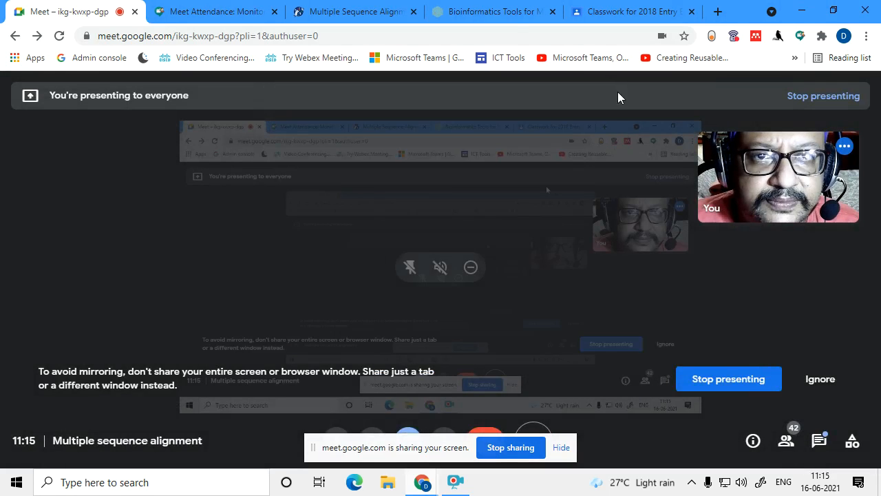
{"action": "left_click", "coordinate": [481, 12]}
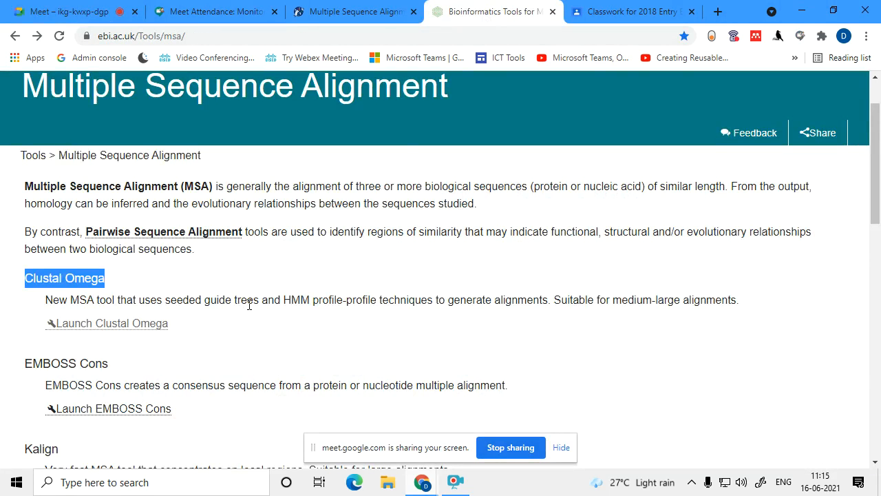
Launch Clustal Omega, highlight its introductory description of aligning three or more sequences, and clear the selection
{"action": "left_click", "coordinate": [115, 331]}
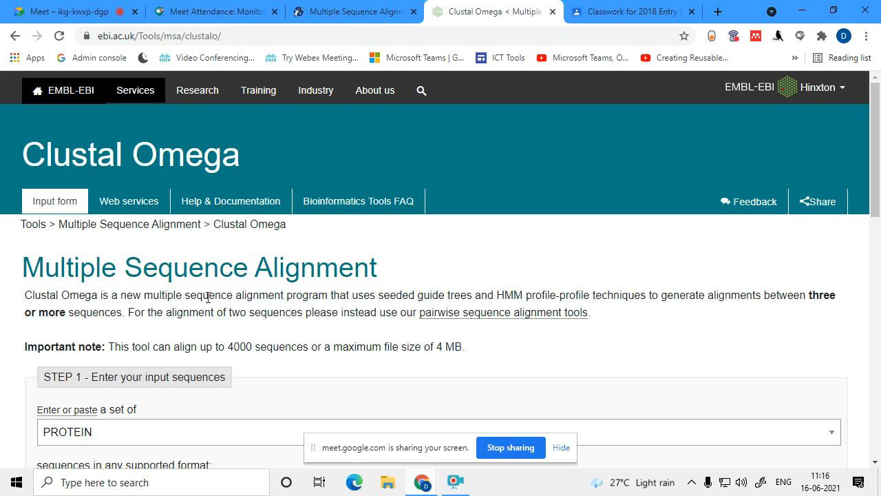
{"action": "left_click_drag", "start_coordinate": [232, 297], "coordinate": [796, 319]}
{"action": "left_click", "coordinate": [762, 328]}
Paste the copied HSF FASTA records into Clustal Omega's protein sequence input and check them from AtHSFA1a to Human_HSF1
{"action": "scroll", "coordinate": [472, 355], "scroll_direction": "down", "scroll_amount": 2}
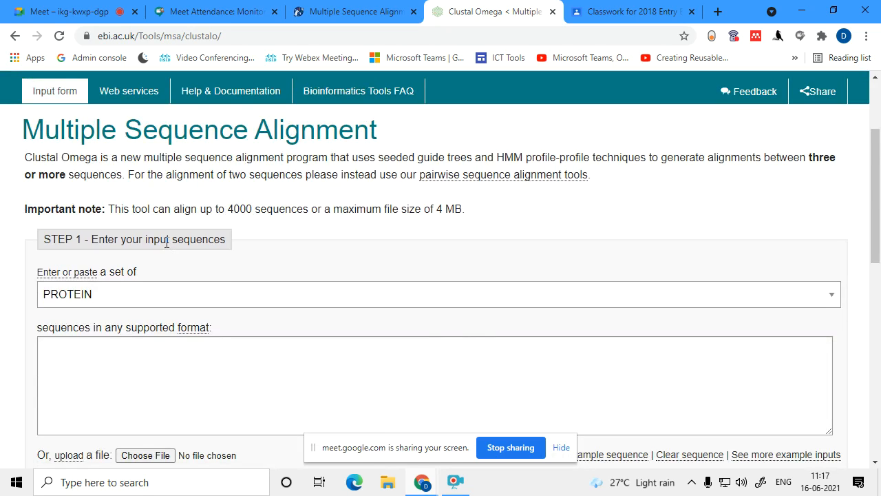
{"action": "scroll", "coordinate": [79, 328], "scroll_direction": "down", "scroll_amount": 2}
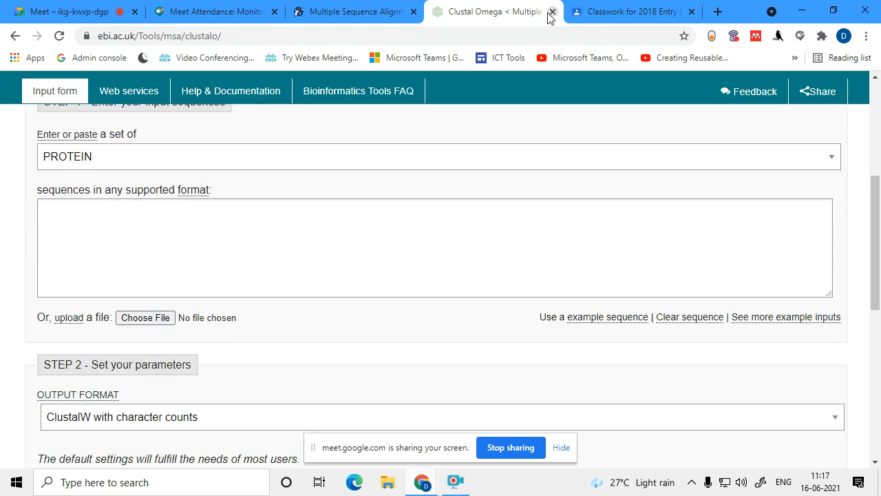
{"action": "left_click", "coordinate": [600, 12]}
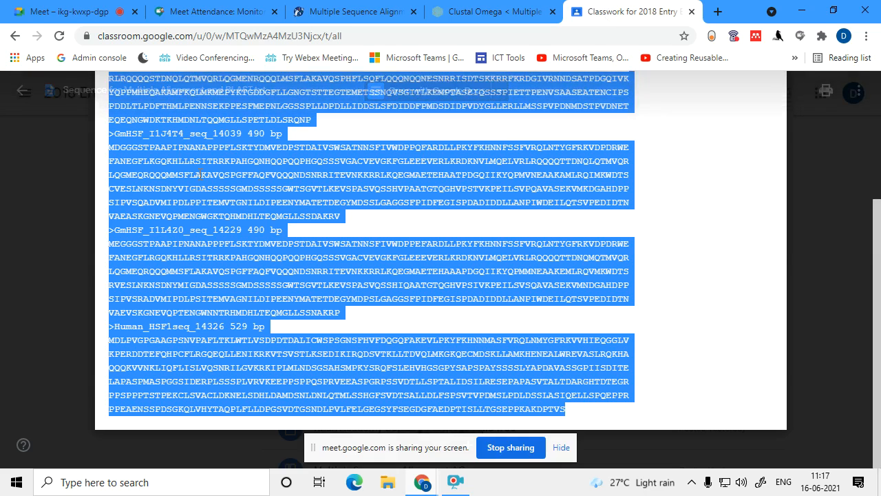
{"action": "scroll", "coordinate": [199, 174], "scroll_direction": "up", "scroll_amount": 2}
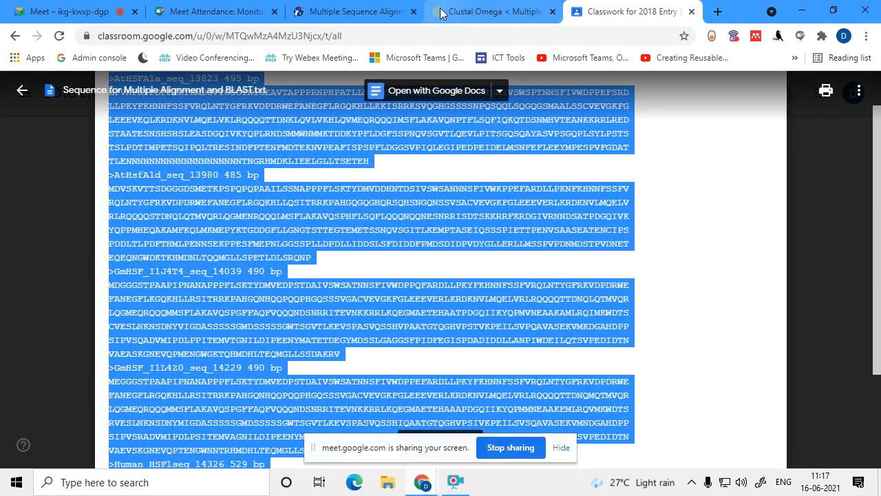
{"action": "left_click", "coordinate": [489, 15]}
{"action": "left_click", "coordinate": [44, 209]}
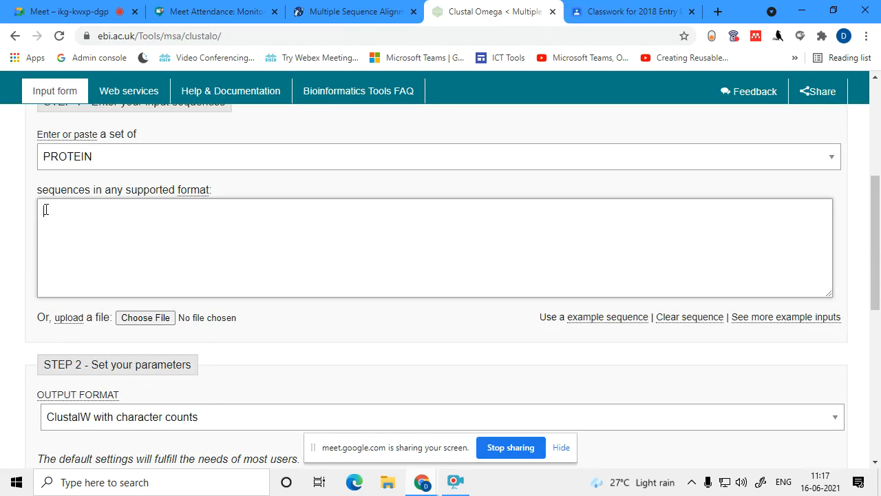
{"action": "right_click", "coordinate": [44, 209]}
{"action": "left_click", "coordinate": [80, 314]}
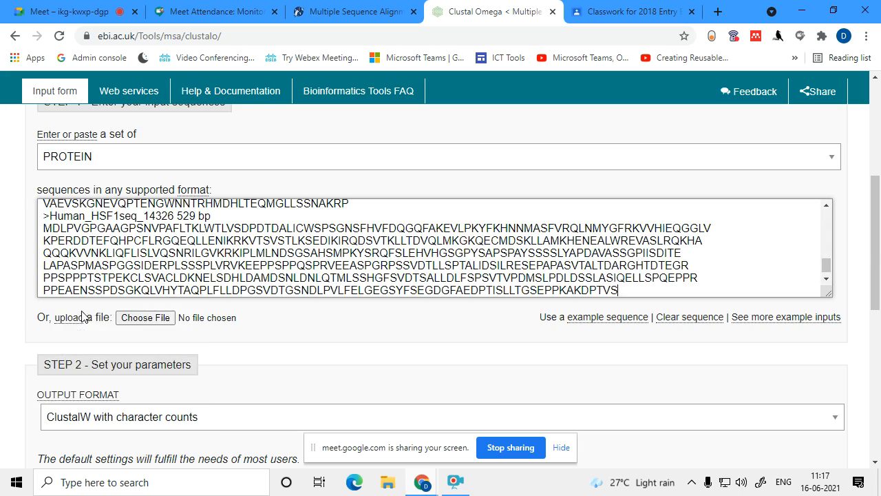
{"action": "scroll", "coordinate": [204, 239], "scroll_direction": "up", "scroll_amount": 15}
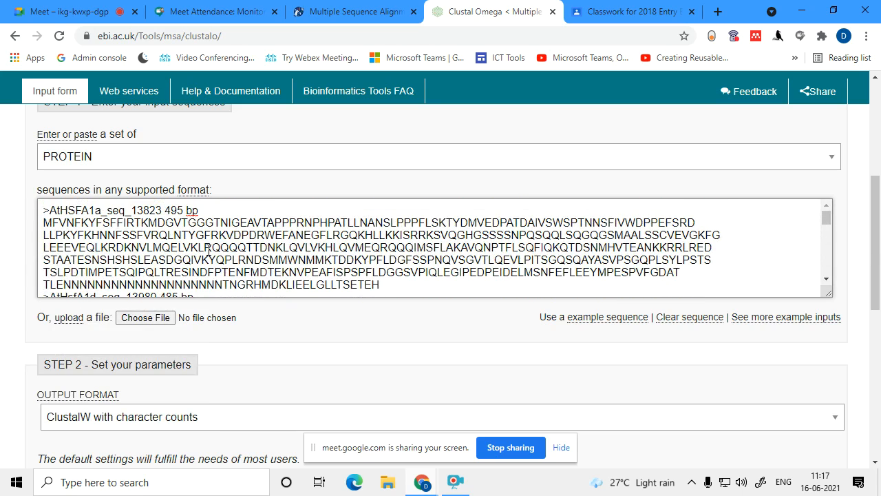
{"action": "scroll", "coordinate": [209, 252], "scroll_direction": "down", "scroll_amount": 12}
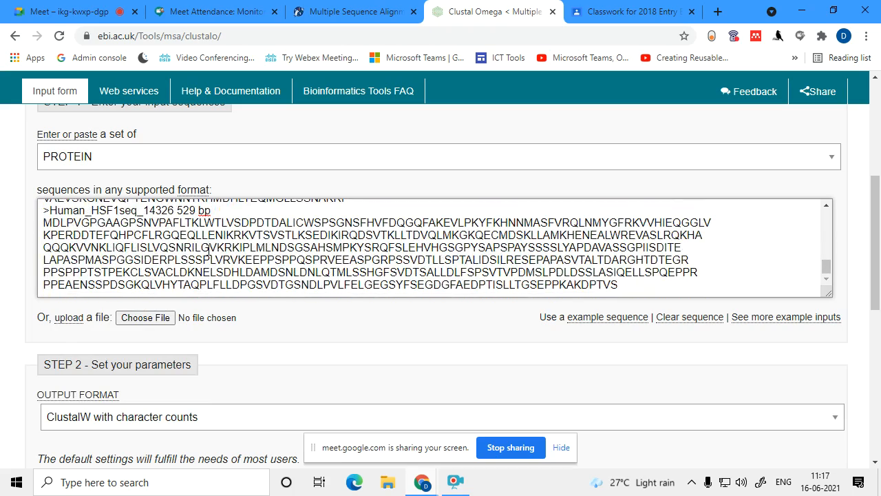
Review the available output formats and choose ClustalW with character counts
{"action": "scroll", "coordinate": [305, 334], "scroll_direction": "down", "scroll_amount": 2}
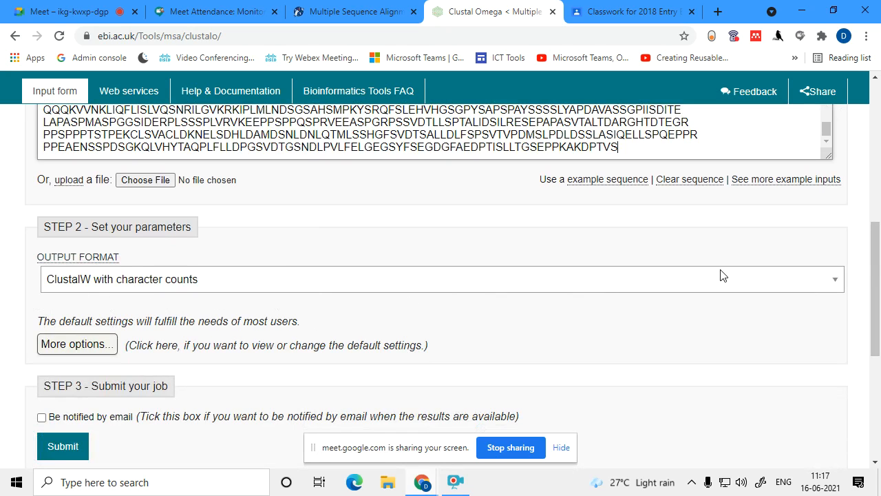
{"action": "left_click", "coordinate": [837, 278]}
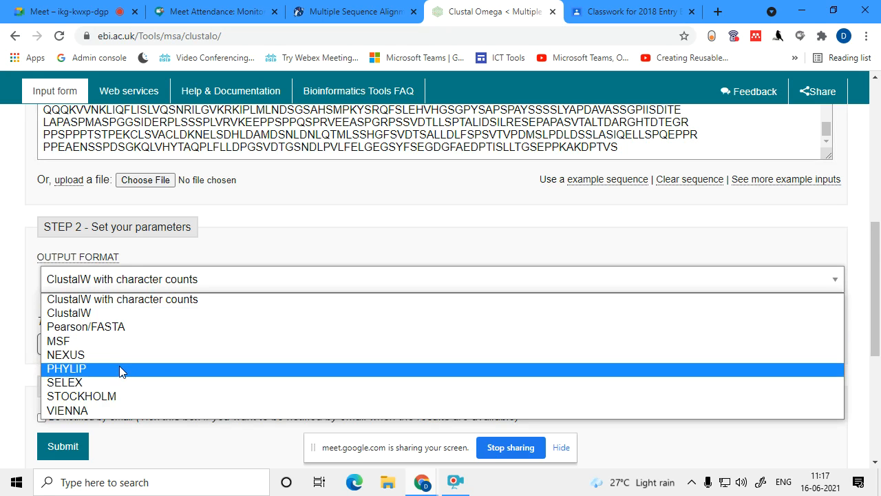
{"action": "left_click", "coordinate": [126, 303]}
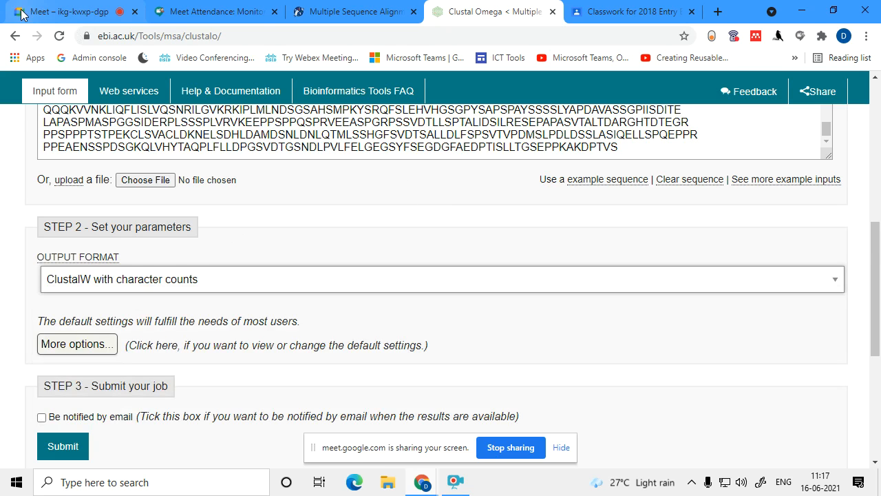
Admit the waiting participant to the Google Meet call and return to the Clustal Omega input form
{"action": "left_click", "coordinate": [55, 12]}
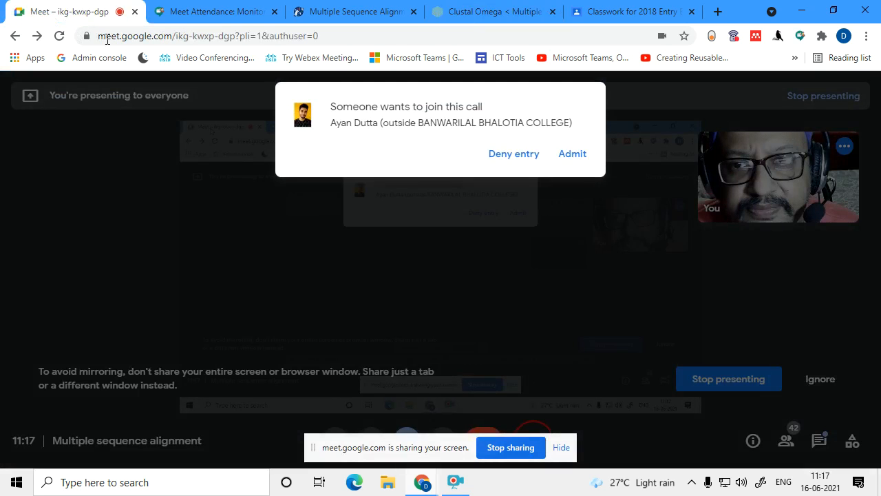
{"action": "left_click", "coordinate": [571, 153]}
{"action": "left_click", "coordinate": [501, 19]}
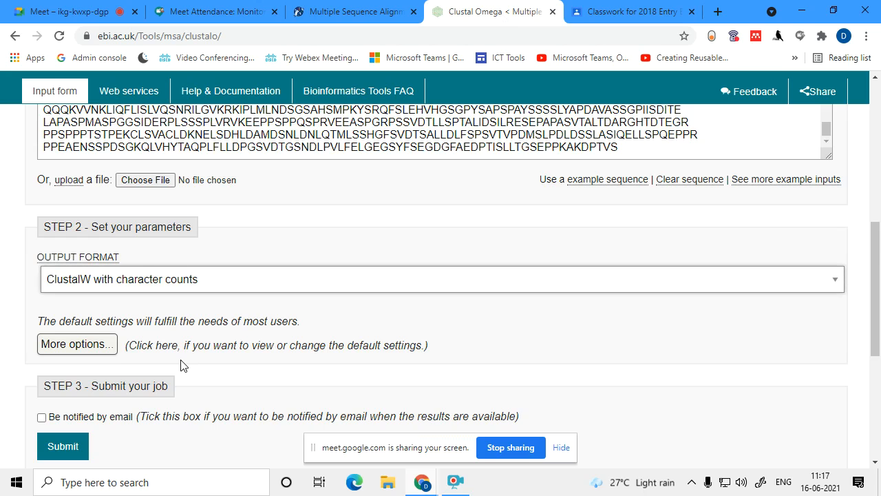
Submit the Clustal Omega job without email notification and enlarge the resulting alignment page for easier reading
{"action": "scroll", "coordinate": [181, 364], "scroll_direction": "down", "scroll_amount": 2}
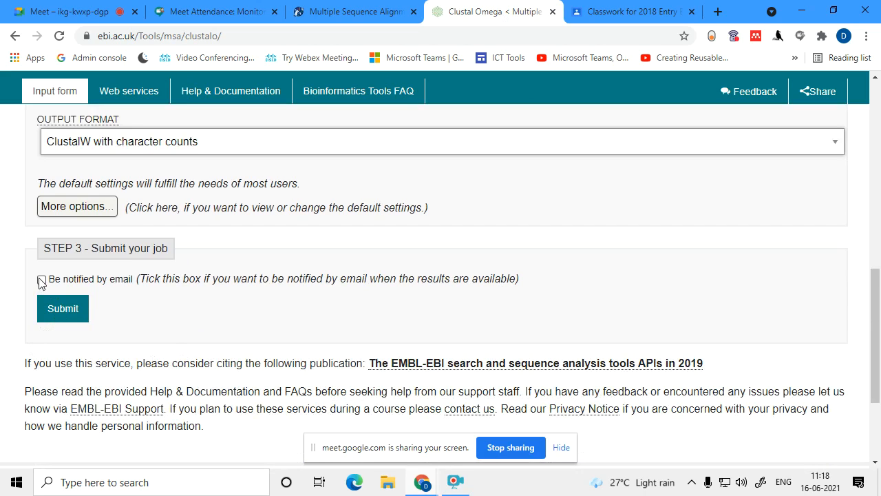
{"action": "left_click", "coordinate": [71, 317]}
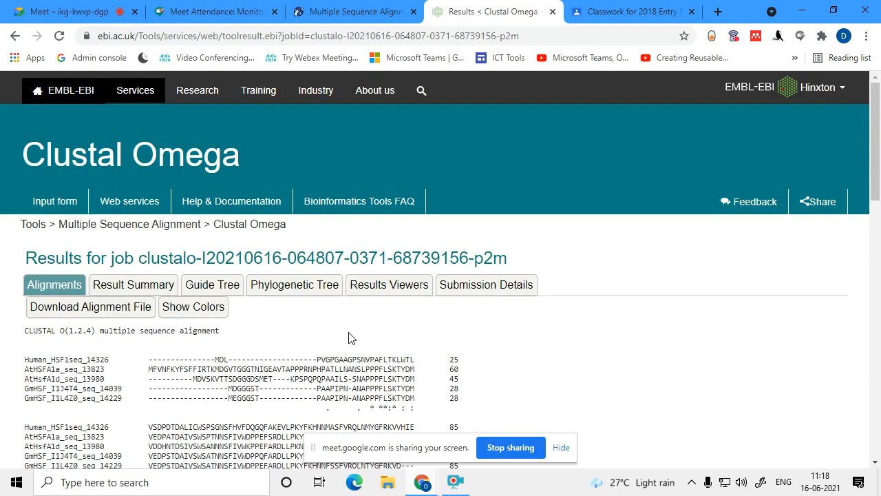
{"action": "scroll", "coordinate": [350, 339], "scroll_direction": "down", "scroll_amount": 3}
{"action": "scroll", "coordinate": [350, 338], "scroll_direction": "down", "scroll_amount": 1}
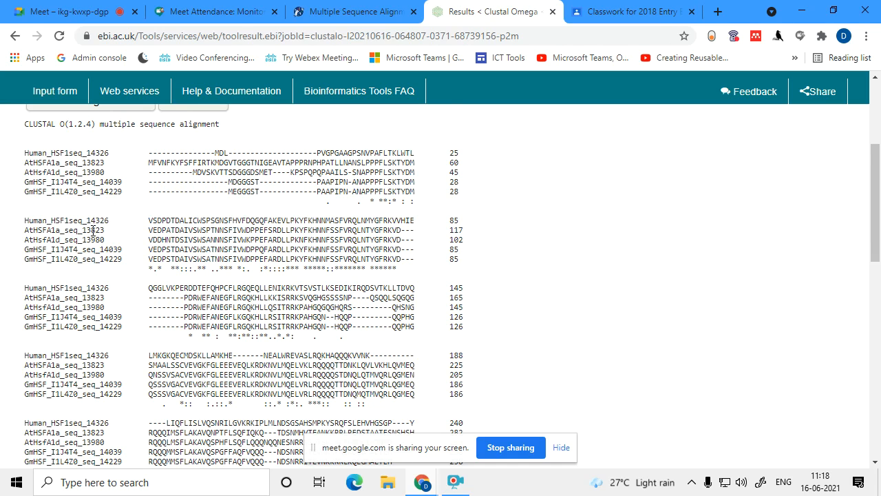
{"action": "key", "text": "ctrl+plus"}
{"action": "key", "text": "ctrl+plus"}
{"action": "key", "text": "ctrl+plus"}
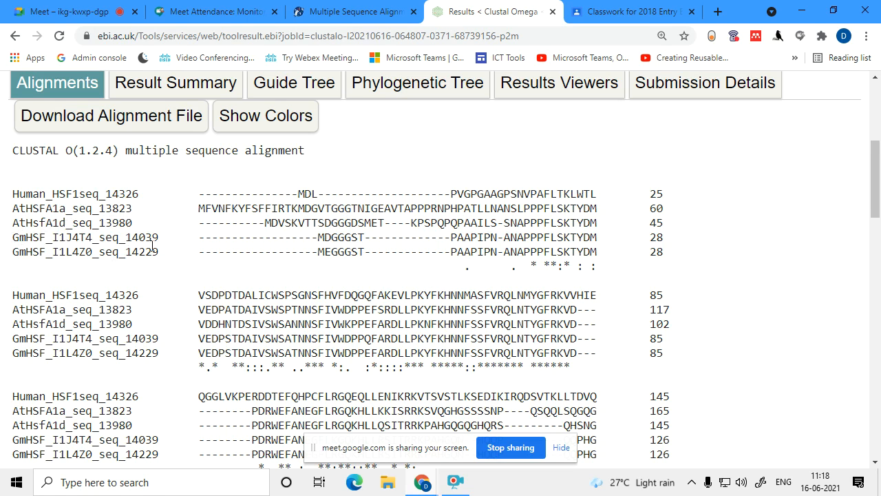
Examine the aligned HSF sequences block by block, including gaps, residue counts and the conservation symbols beneath each block
{"action": "scroll", "coordinate": [354, 282], "scroll_direction": "down", "scroll_amount": 2}
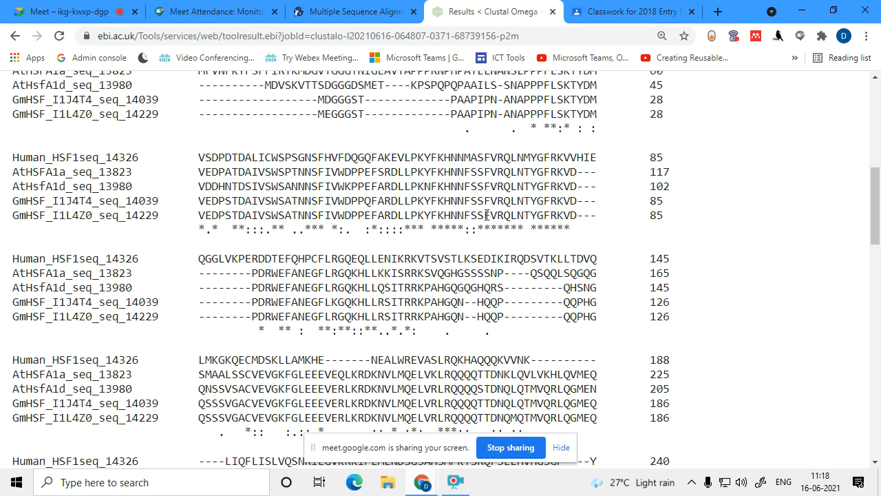
{"action": "scroll", "coordinate": [205, 205], "scroll_direction": "up", "scroll_amount": 2}
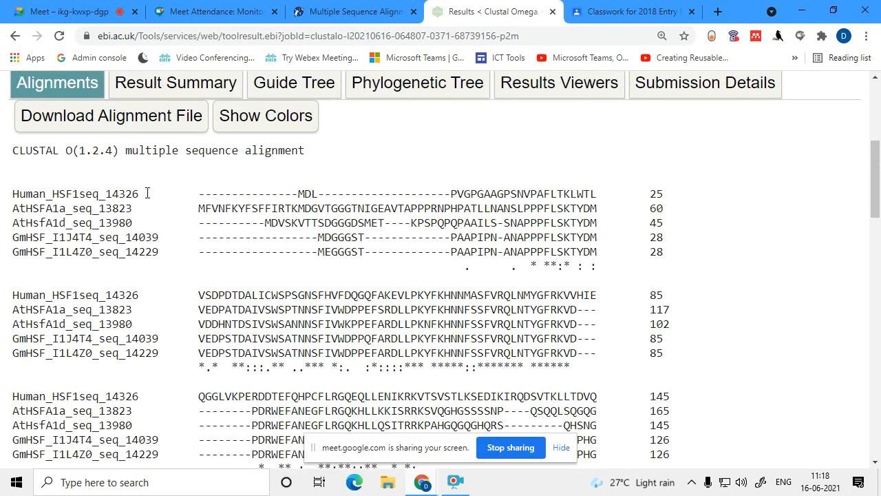
{"action": "scroll", "coordinate": [339, 196], "scroll_direction": "down", "scroll_amount": 2}
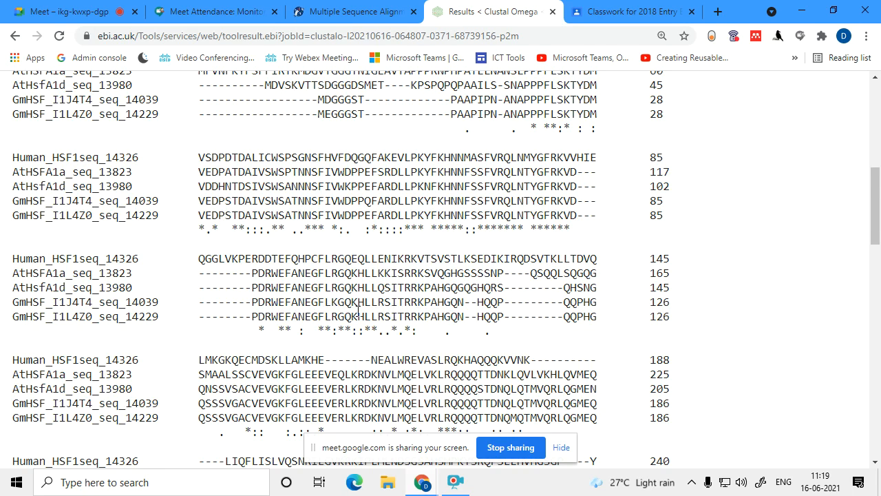
{"action": "scroll", "coordinate": [358, 311], "scroll_direction": "down", "scroll_amount": 4}
{"action": "scroll", "coordinate": [160, 164], "scroll_direction": "up", "scroll_amount": 5}
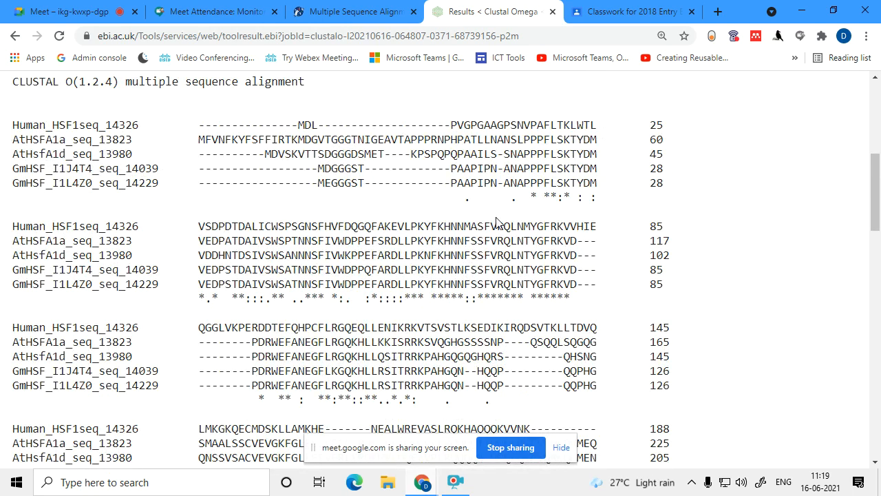
{"action": "scroll", "coordinate": [376, 237], "scroll_direction": "down", "scroll_amount": 3}
{"action": "scroll", "coordinate": [376, 238], "scroll_direction": "down", "scroll_amount": 3}
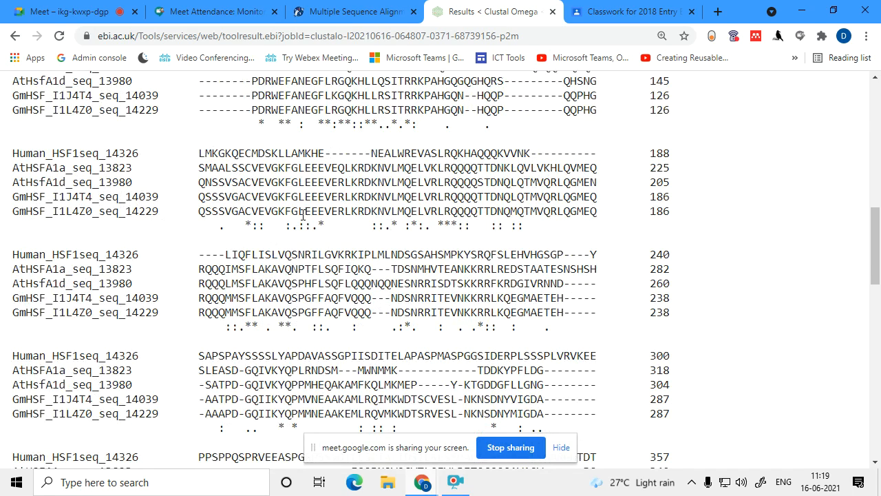
{"action": "scroll", "coordinate": [303, 215], "scroll_direction": "up", "scroll_amount": 4}
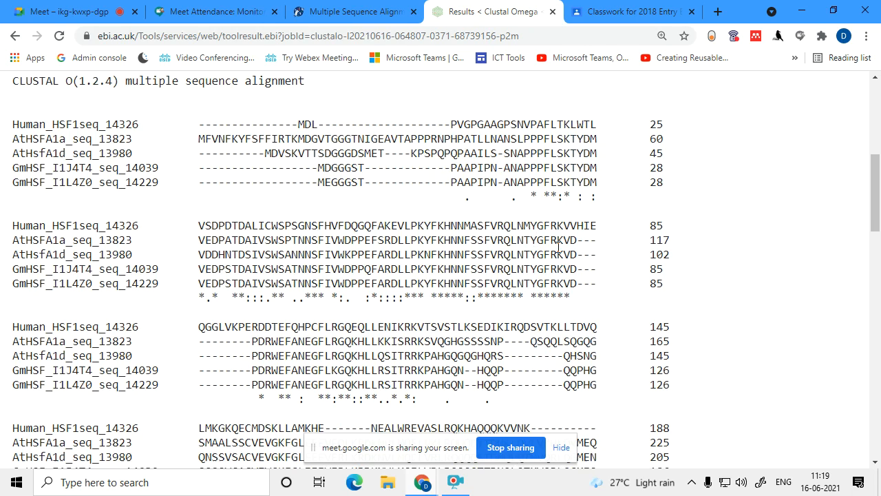
{"action": "scroll", "coordinate": [560, 245], "scroll_direction": "down", "scroll_amount": 3}
{"action": "scroll", "coordinate": [559, 246], "scroll_direction": "down", "scroll_amount": 1}
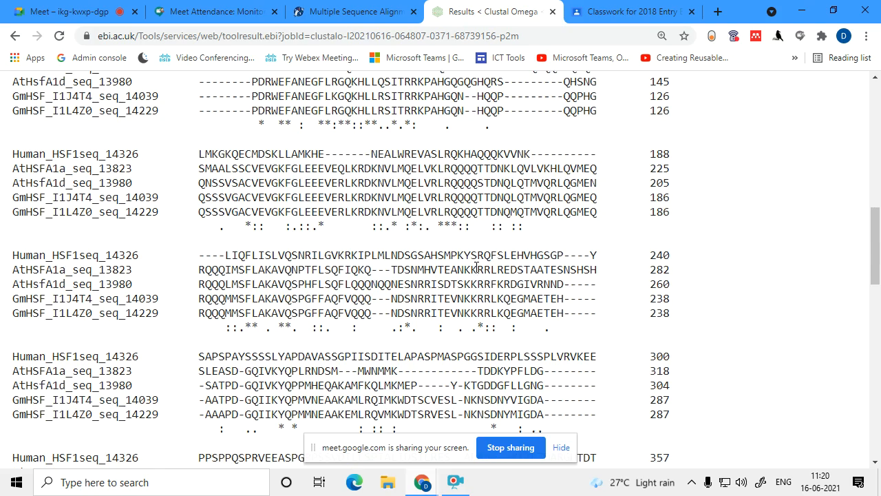
{"action": "scroll", "coordinate": [475, 267], "scroll_direction": "up", "scroll_amount": 2}
{"action": "scroll", "coordinate": [475, 268], "scroll_direction": "down", "scroll_amount": 3}
{"action": "scroll", "coordinate": [474, 272], "scroll_direction": "down", "scroll_amount": 9}
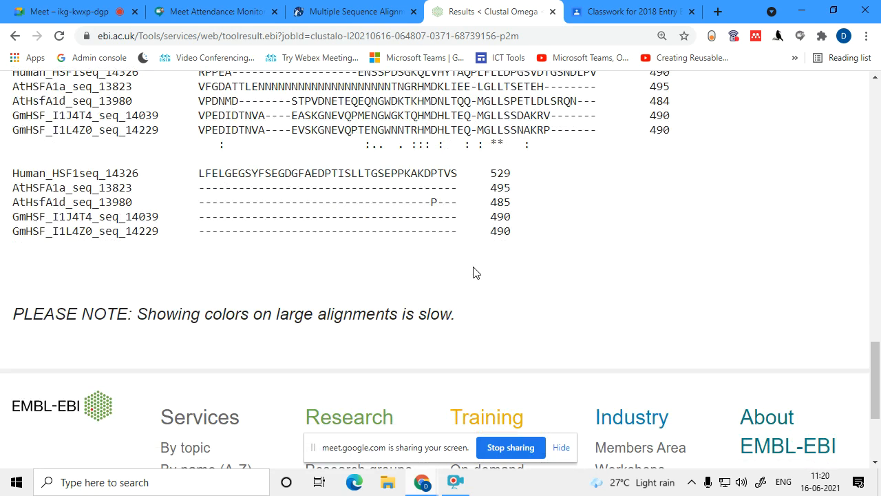
{"action": "scroll", "coordinate": [474, 269], "scroll_direction": "down", "scroll_amount": 2}
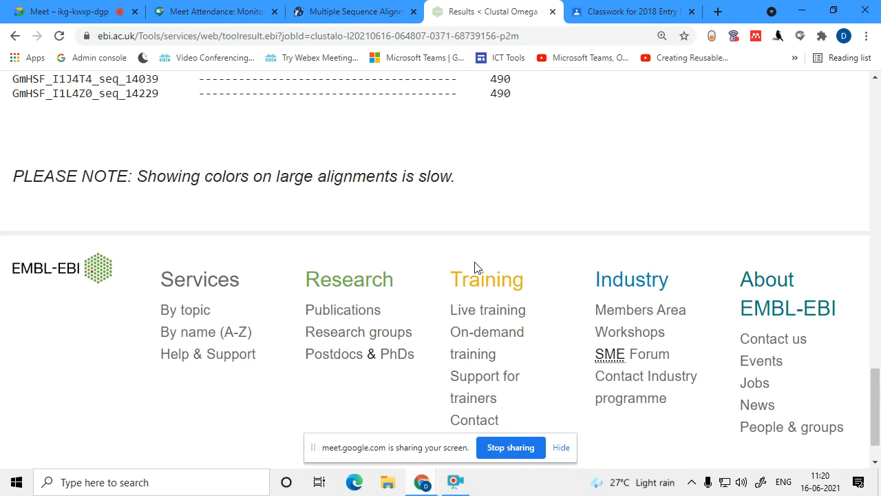
{"action": "scroll", "coordinate": [490, 238], "scroll_direction": "up", "scroll_amount": 4}
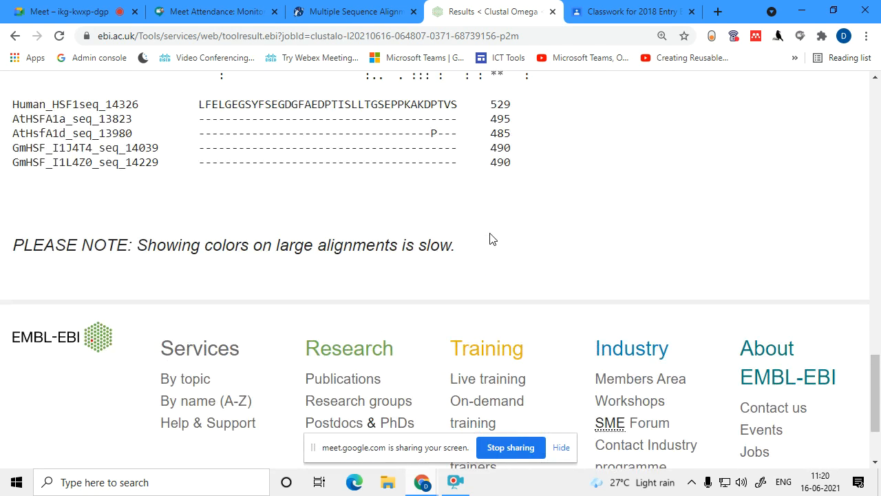
{"action": "scroll", "coordinate": [490, 239], "scroll_direction": "up", "scroll_amount": 7}
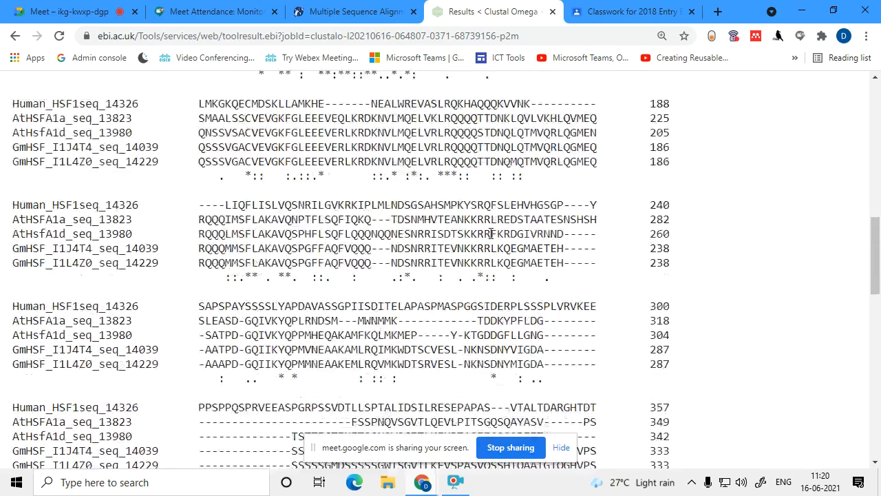
{"action": "scroll", "coordinate": [490, 238], "scroll_direction": "up", "scroll_amount": 5}
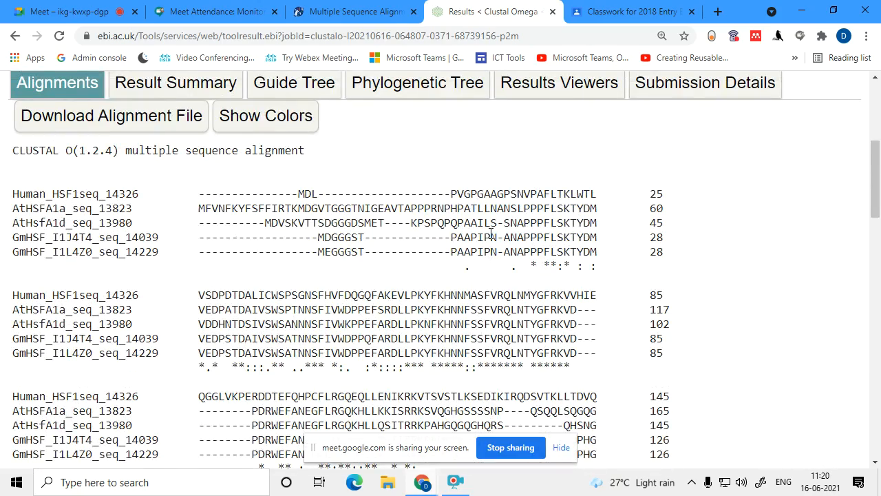
Show residue colors on the Clustal Omega alignment and review the colored blocks from the first to the last
{"action": "left_click", "coordinate": [280, 122]}
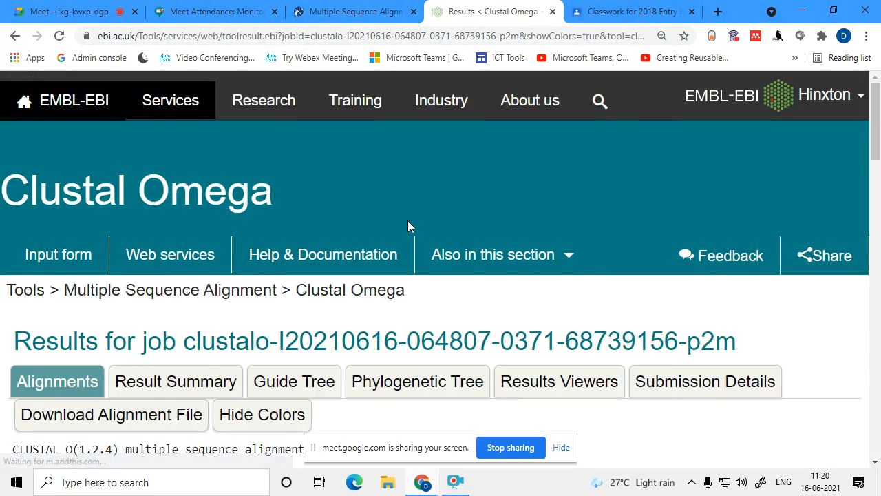
{"action": "scroll", "coordinate": [407, 221], "scroll_direction": "down", "scroll_amount": 5}
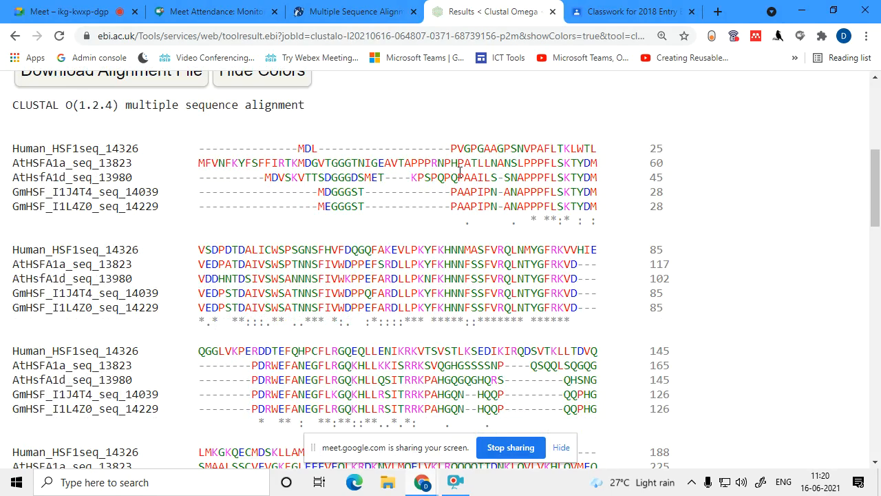
{"action": "scroll", "coordinate": [460, 172], "scroll_direction": "down", "scroll_amount": 2}
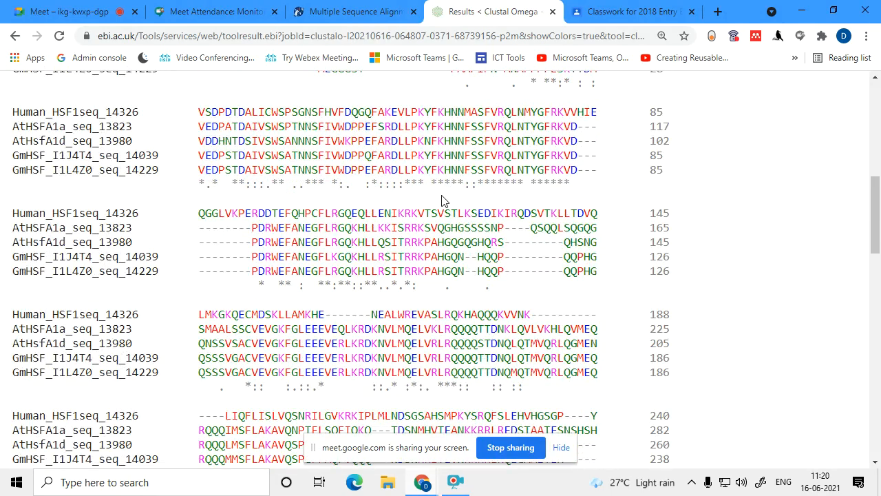
{"action": "scroll", "coordinate": [442, 200], "scroll_direction": "up", "scroll_amount": 4}
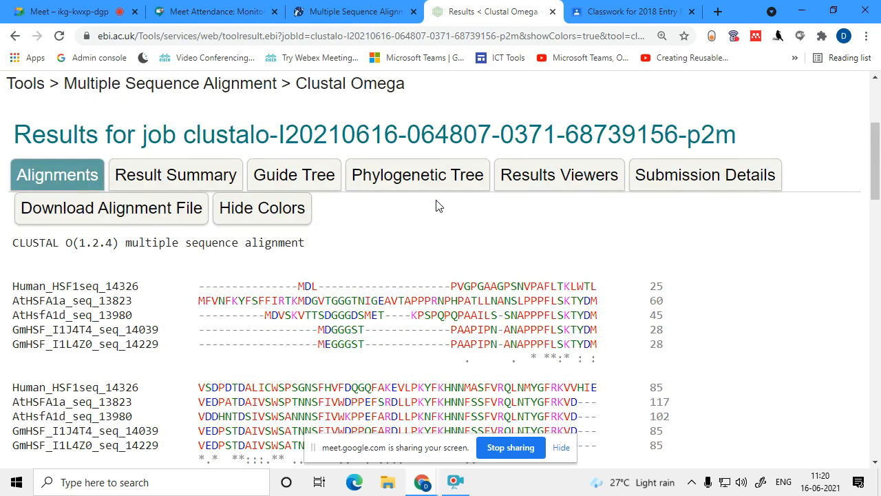
{"action": "scroll", "coordinate": [435, 205], "scroll_direction": "down", "scroll_amount": 2}
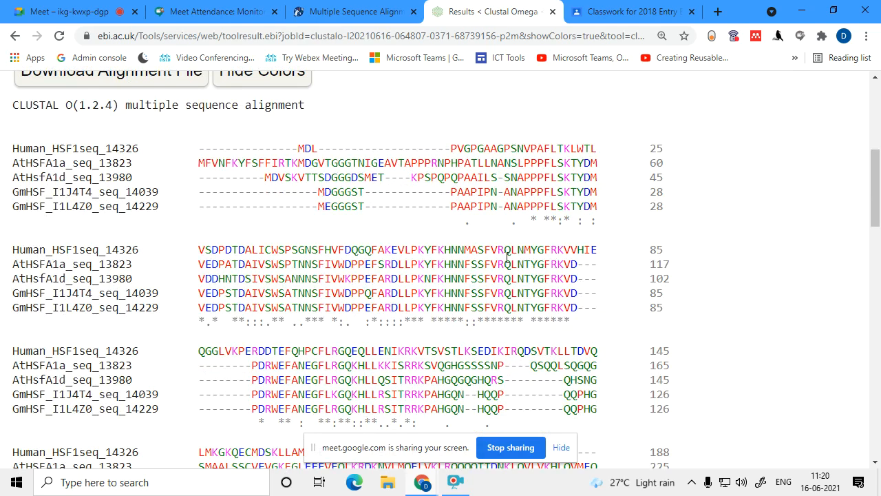
{"action": "scroll", "coordinate": [530, 298], "scroll_direction": "down", "scroll_amount": 2}
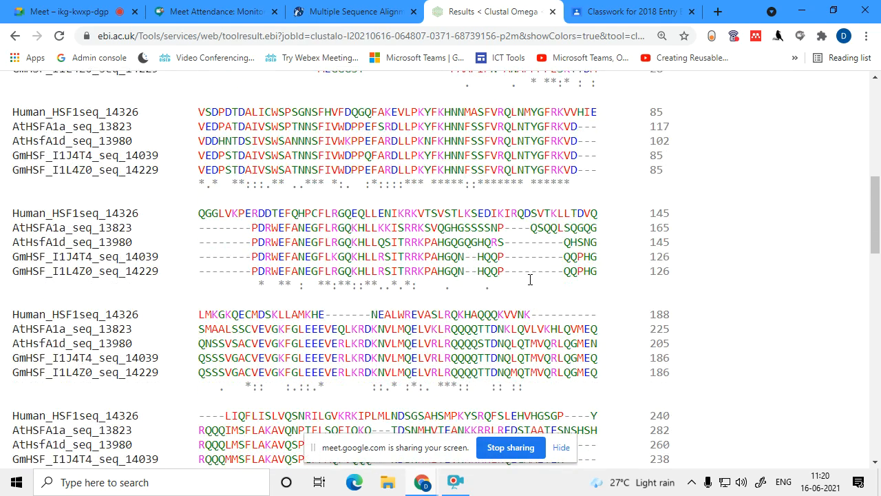
{"action": "scroll", "coordinate": [530, 274], "scroll_direction": "down", "scroll_amount": 7}
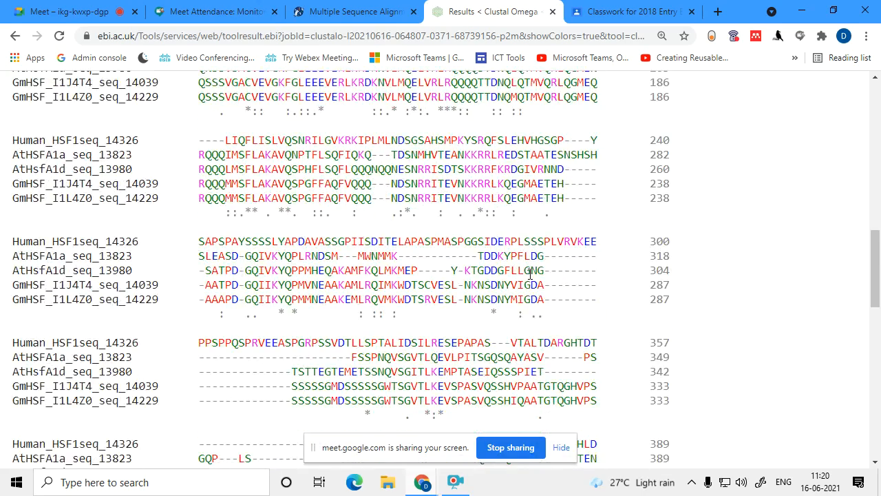
{"action": "scroll", "coordinate": [530, 274], "scroll_direction": "down", "scroll_amount": 6}
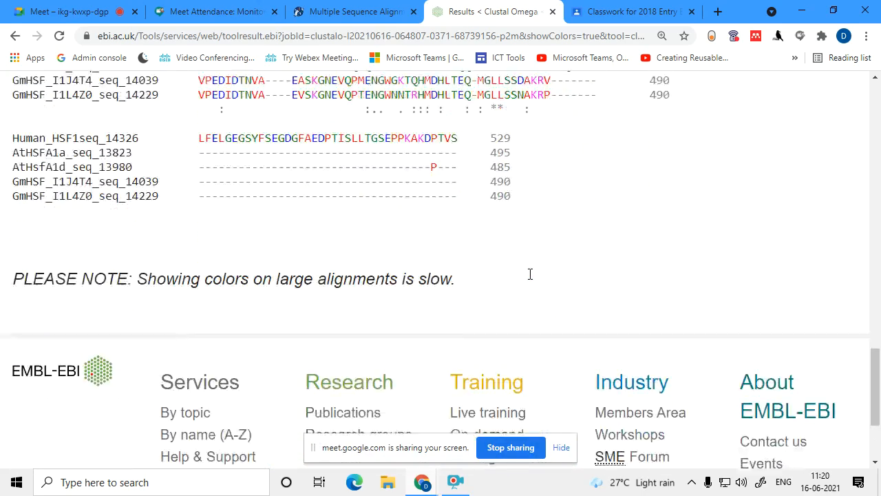
{"action": "scroll", "coordinate": [530, 279], "scroll_direction": "up", "scroll_amount": 15}
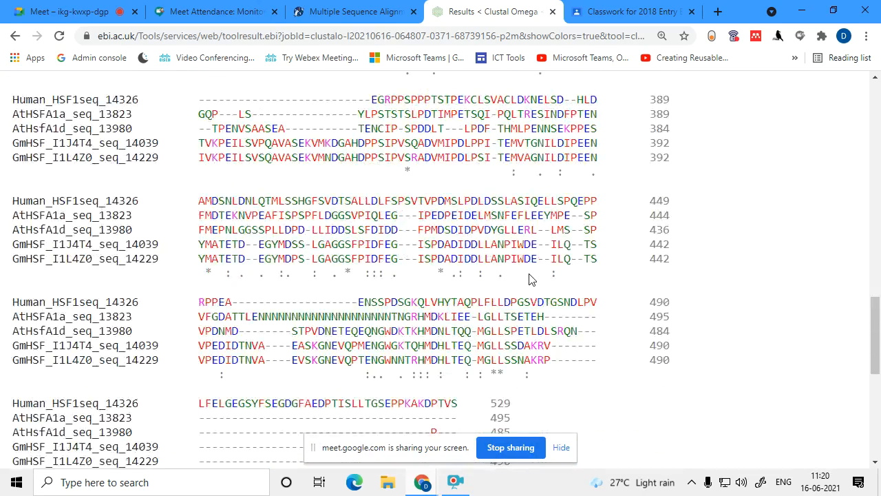
{"action": "scroll", "coordinate": [530, 279], "scroll_direction": "up", "scroll_amount": 1}
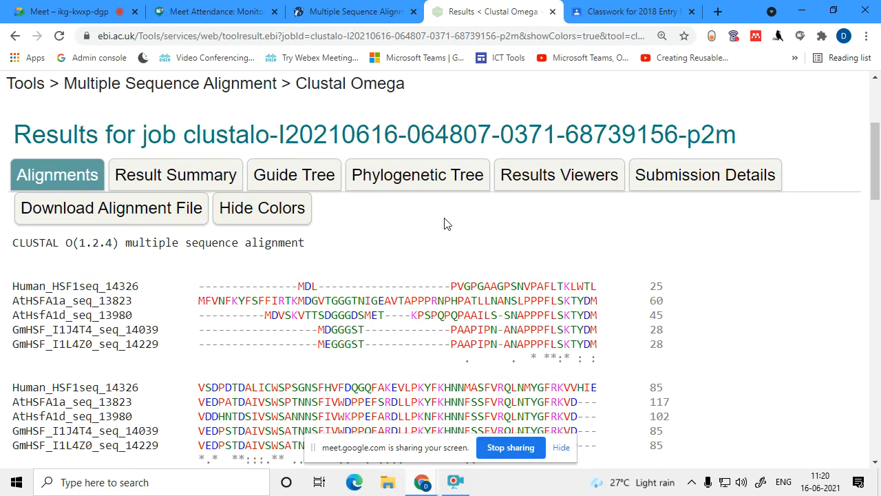
Open the phylogenetic tree results and examine the cladogram, its branch lengths and the tree data
{"action": "left_click", "coordinate": [420, 177]}
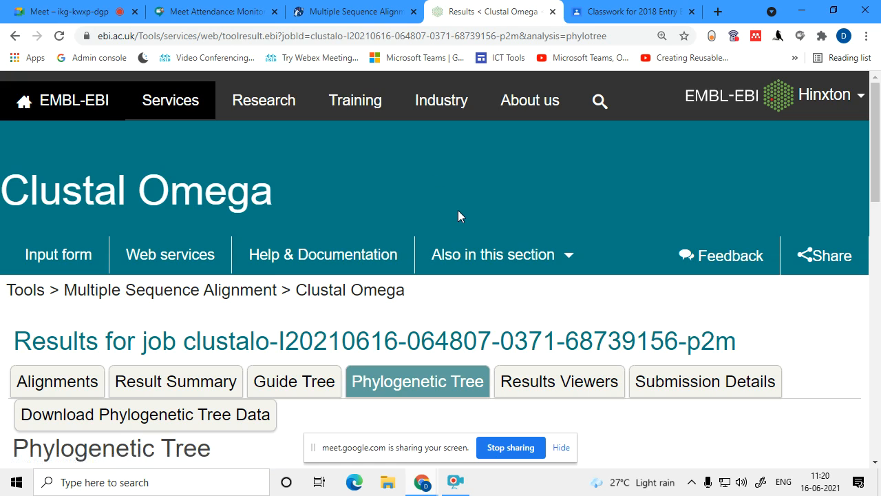
{"action": "scroll", "coordinate": [459, 215], "scroll_direction": "down", "scroll_amount": 5}
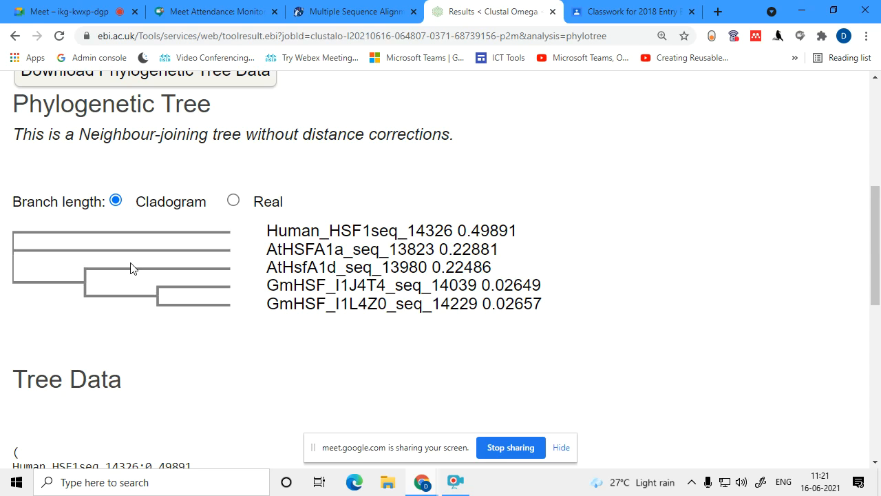
{"action": "scroll", "coordinate": [131, 266], "scroll_direction": "down", "scroll_amount": 4}
{"action": "scroll", "coordinate": [132, 263], "scroll_direction": "up", "scroll_amount": 4}
Switch to the GenomeNet CLUSTALW page, paste the HSF FASTA protein sequences, run the multiple alignment and view the aligned blocks
{"action": "left_click", "coordinate": [356, 18]}
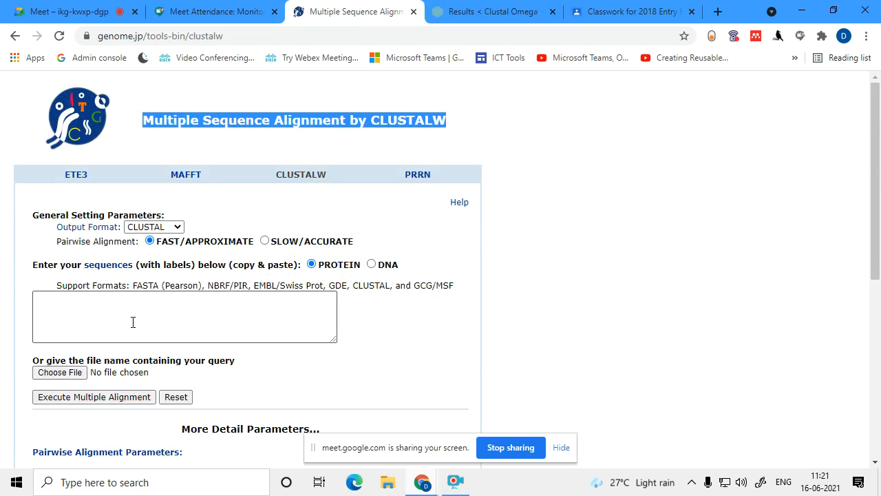
{"action": "left_click", "coordinate": [79, 310]}
{"action": "right_click", "coordinate": [78, 310]}
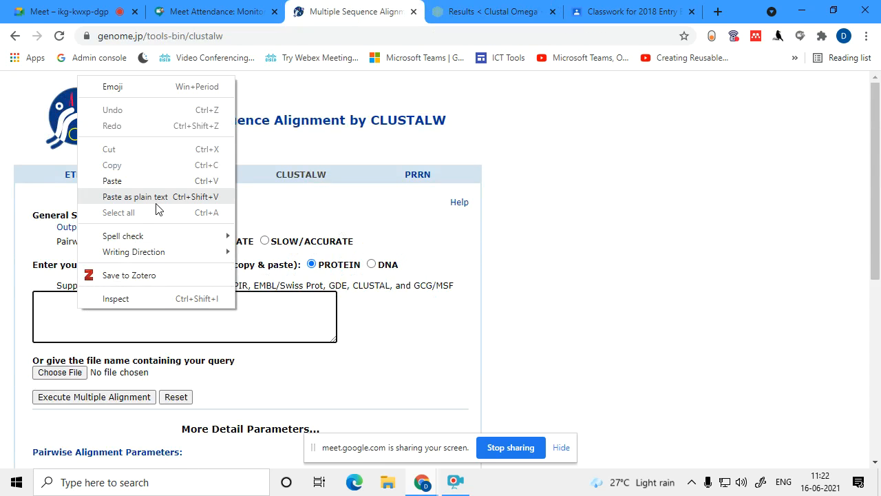
{"action": "left_click", "coordinate": [141, 181]}
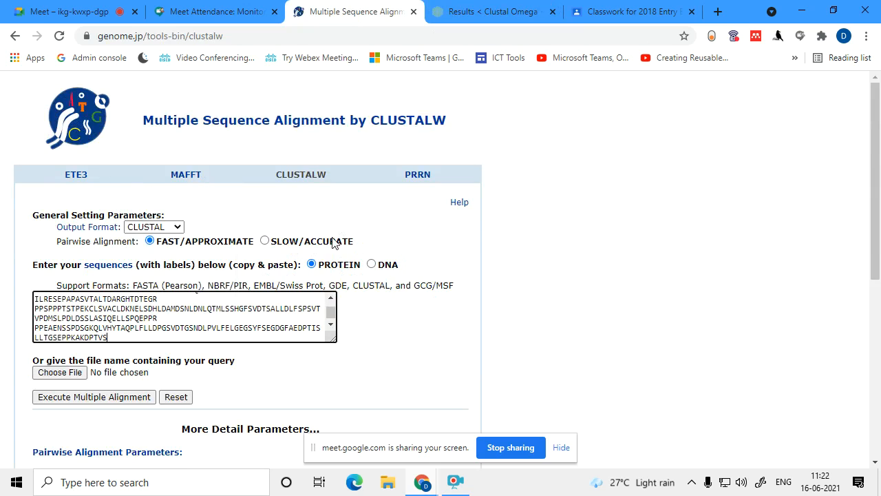
{"action": "left_click", "coordinate": [100, 400]}
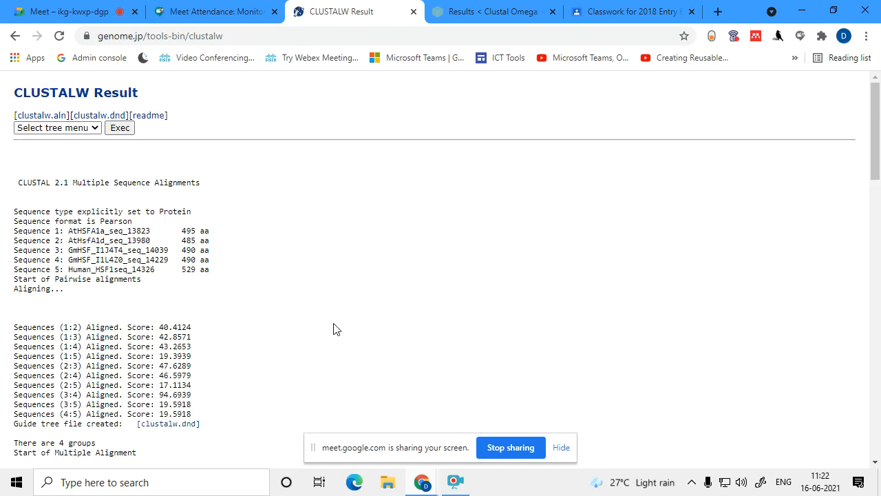
{"action": "scroll", "coordinate": [334, 327], "scroll_direction": "down", "scroll_amount": 7}
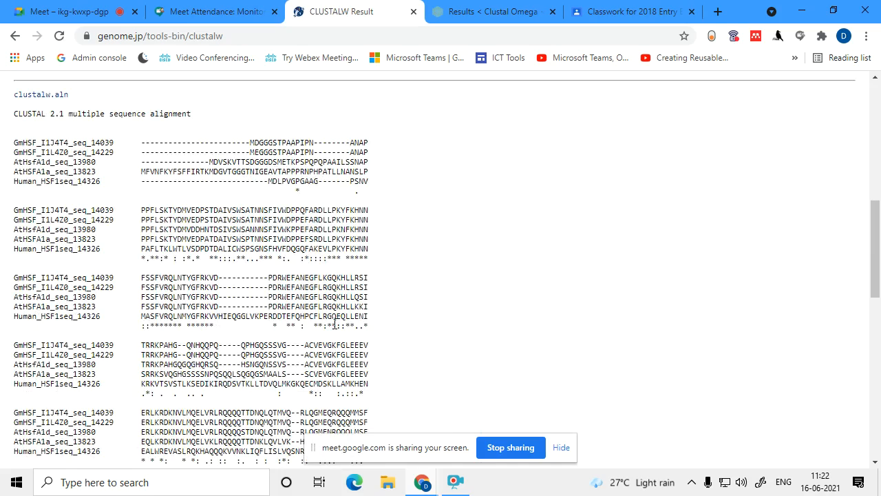
Examine the remaining CLUSTALW alignment blocks and the clustalw.dnd guide tree data at the end of the result
{"action": "scroll", "coordinate": [175, 208], "scroll_direction": "down", "scroll_amount": 3}
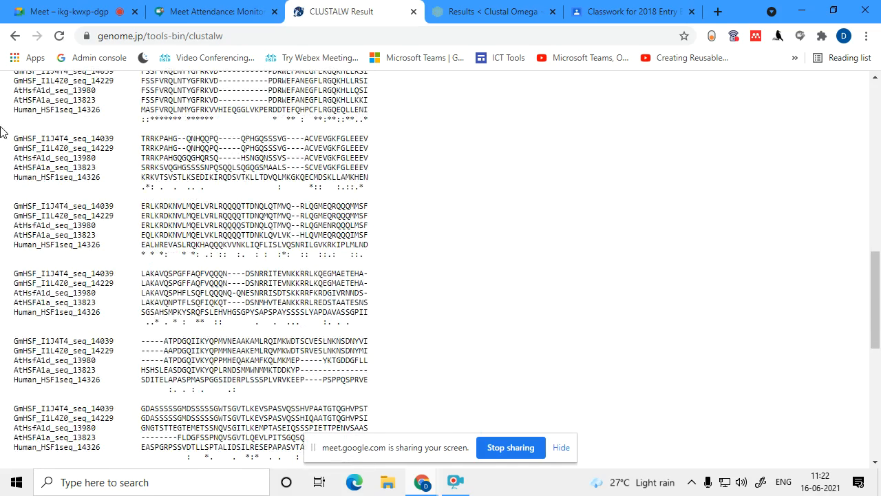
{"action": "scroll", "coordinate": [81, 174], "scroll_direction": "down", "scroll_amount": 5}
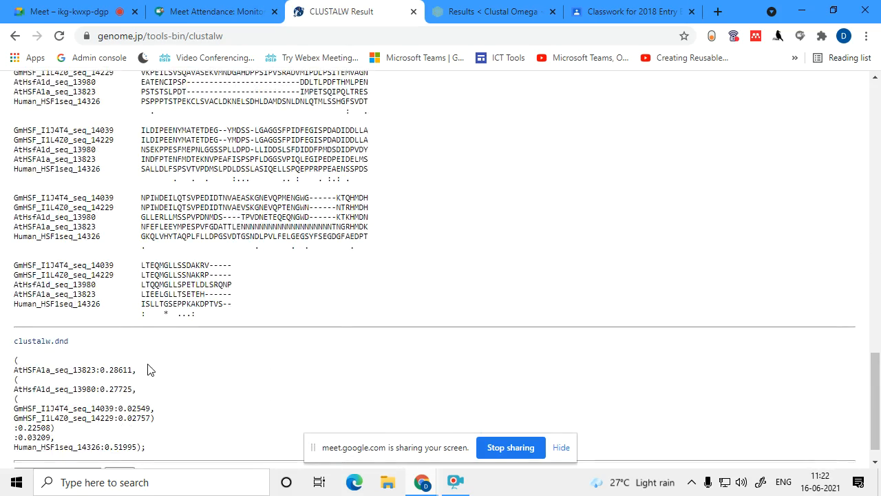
{"action": "scroll", "coordinate": [148, 369], "scroll_direction": "down", "scroll_amount": 1}
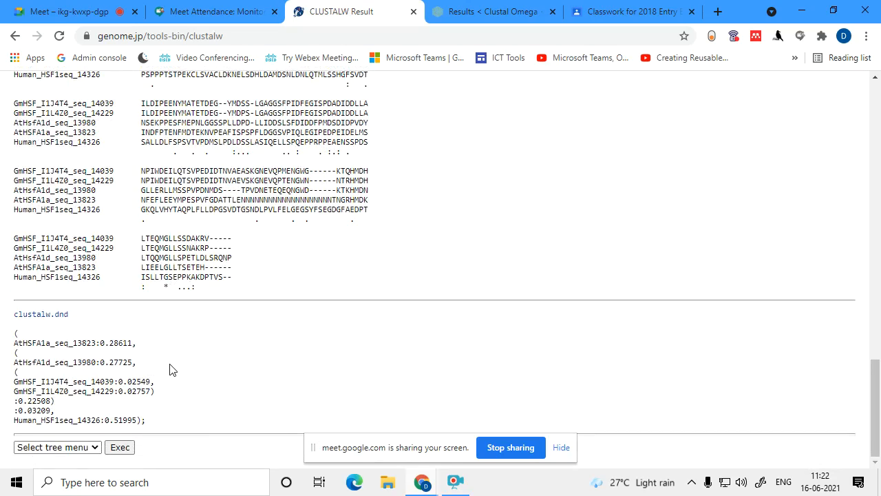
Build a phylogenetic tree from the CLUSTALW alignment with FastTree and view the midpoint rooted phylogram
{"action": "scroll", "coordinate": [172, 370], "scroll_direction": "up", "scroll_amount": 3}
{"action": "scroll", "coordinate": [172, 370], "scroll_direction": "up", "scroll_amount": 5}
{"action": "scroll", "coordinate": [172, 370], "scroll_direction": "up", "scroll_amount": 5}
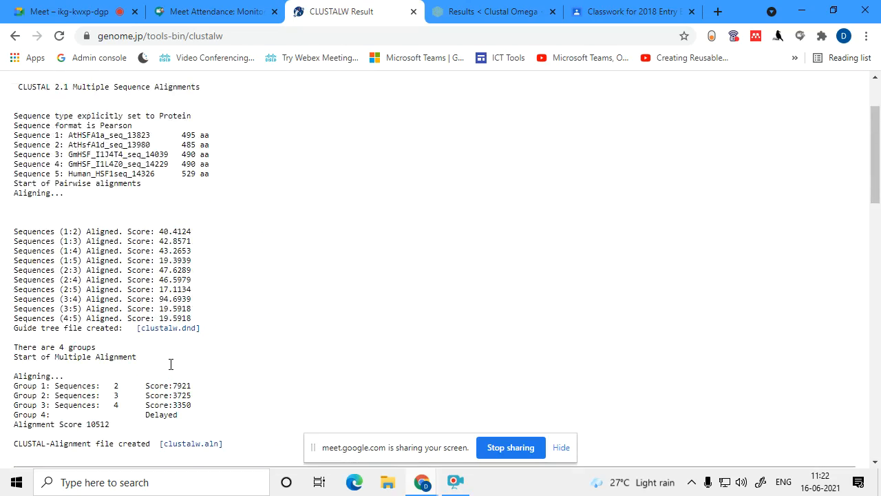
{"action": "left_click", "coordinate": [97, 129]}
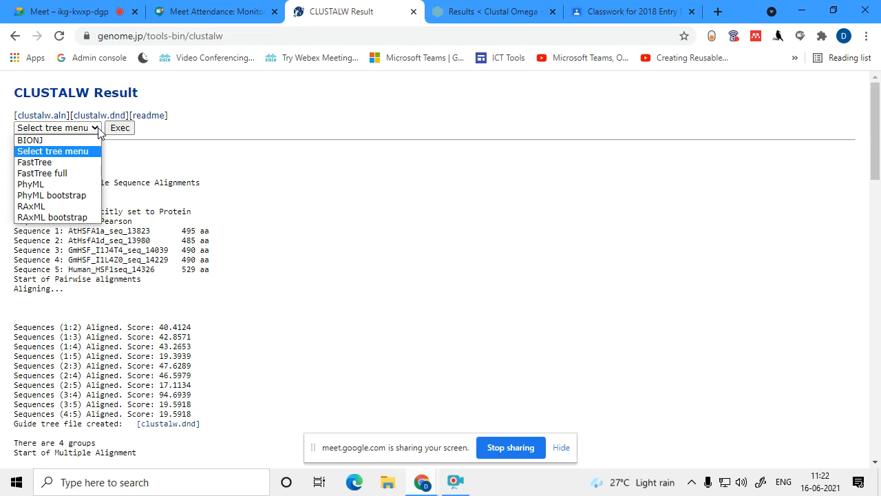
{"action": "left_click", "coordinate": [54, 164]}
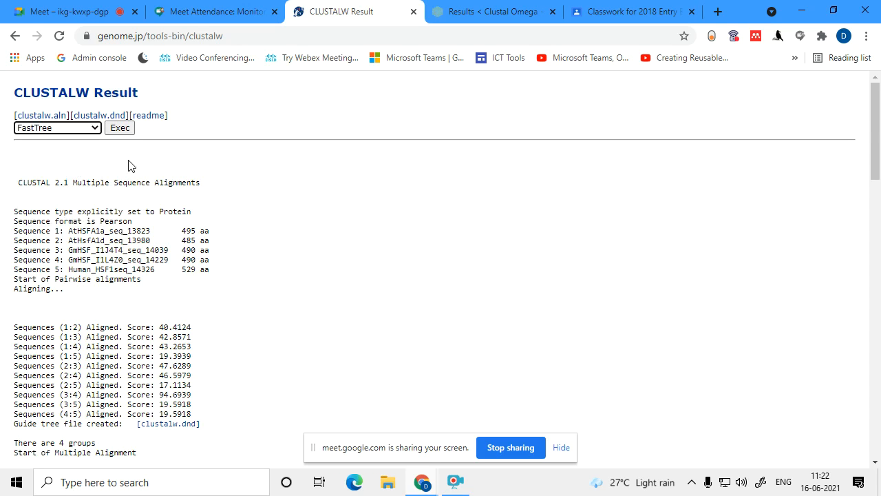
{"action": "left_click", "coordinate": [120, 129]}
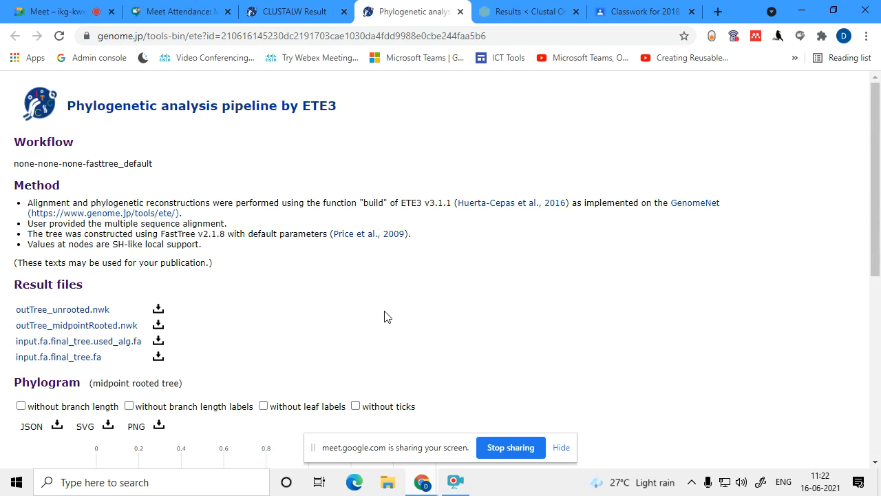
{"action": "scroll", "coordinate": [425, 305], "scroll_direction": "down", "scroll_amount": 4}
{"action": "scroll", "coordinate": [424, 305], "scroll_direction": "down", "scroll_amount": 2}
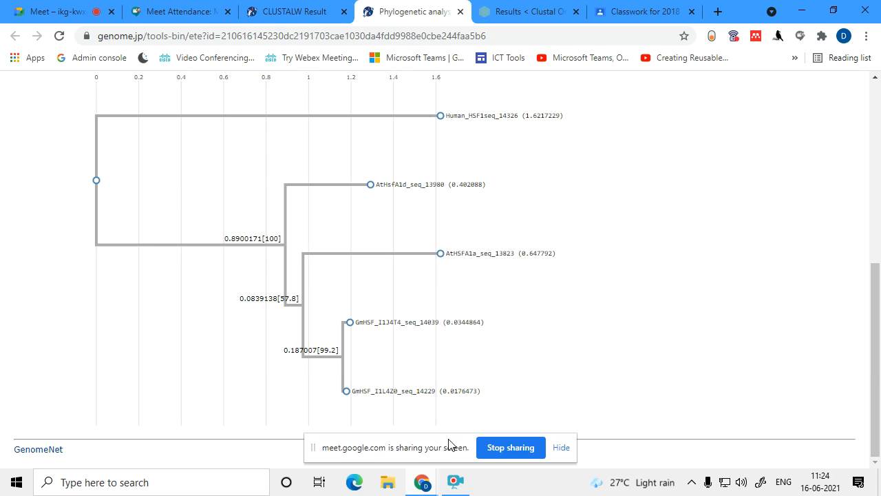
Stop sharing the screen and leave the Multiple sequence alignment class meeting
{"action": "left_click", "coordinate": [513, 442]}
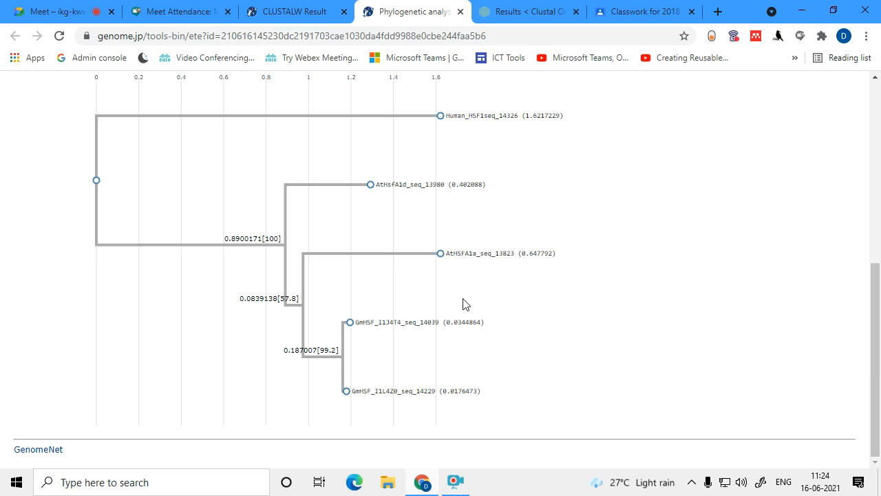
{"action": "left_click", "coordinate": [38, 16]}
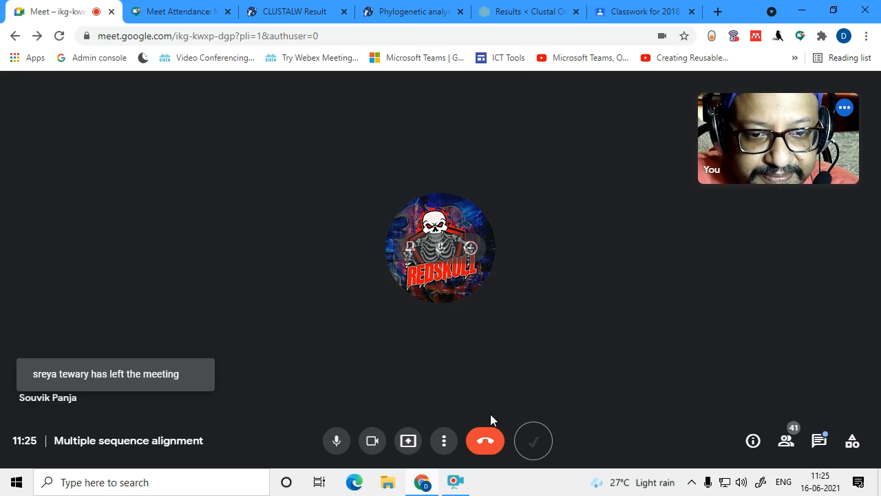
{"action": "left_click", "coordinate": [485, 440]}
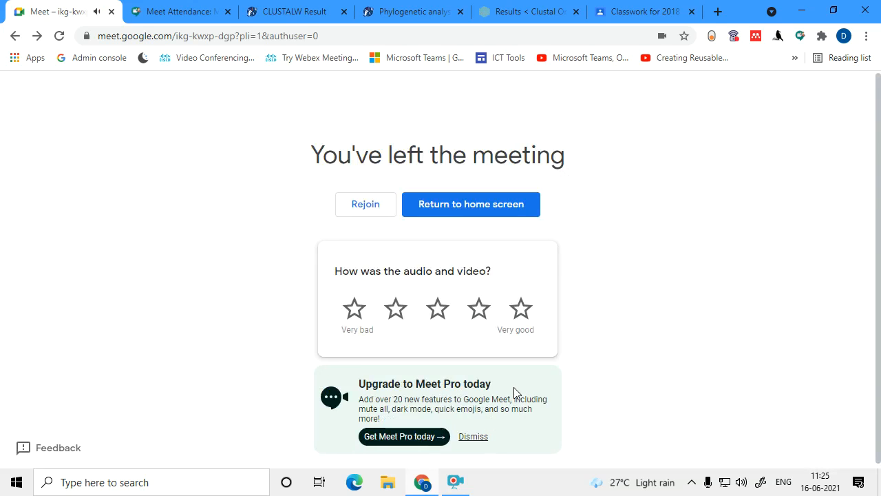
Bring up the screen recorder controls and record new attendance for the class in Meet Attendance Monitor
{"action": "left_click", "coordinate": [458, 482]}
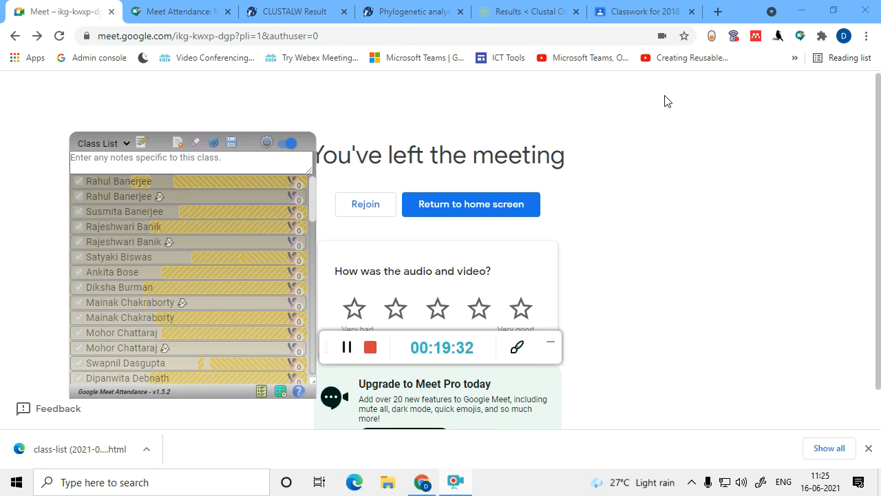
{"action": "left_click", "coordinate": [171, 12]}
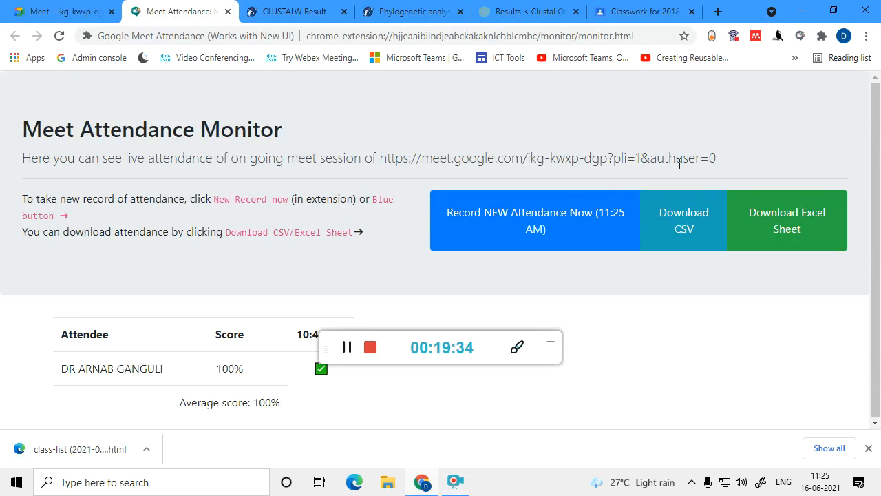
{"action": "left_click", "coordinate": [562, 212]}
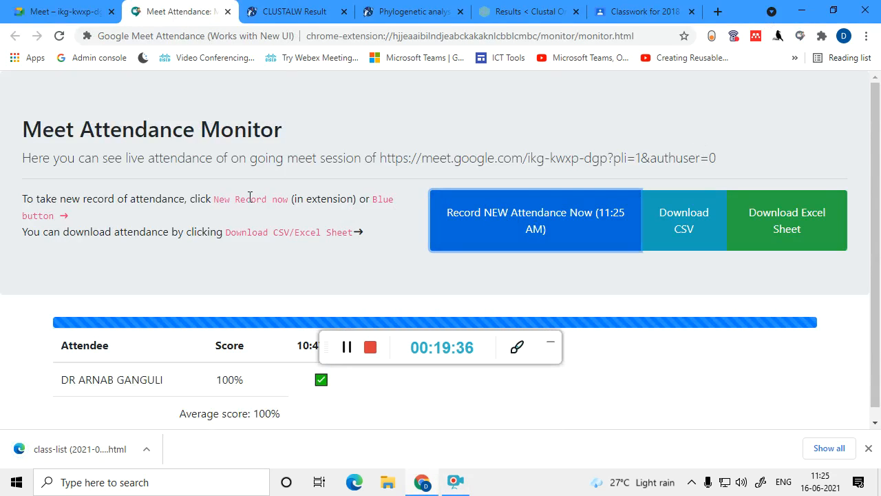